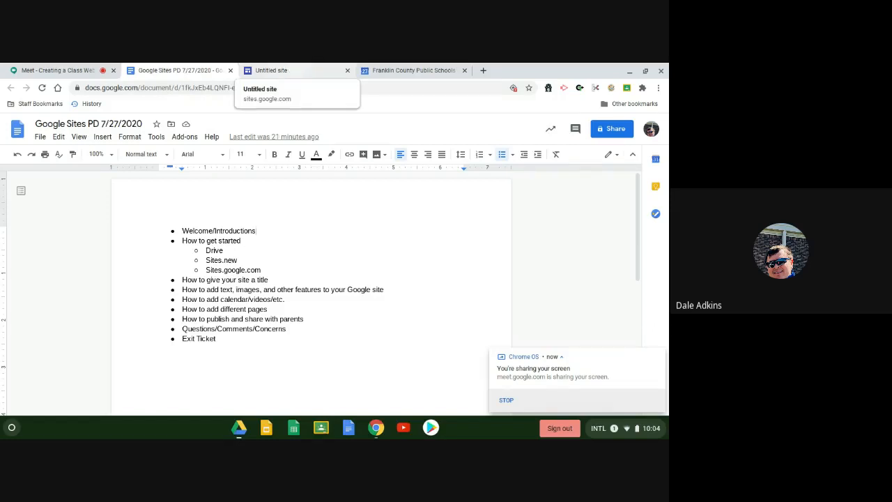
Close the untitled site and the calendar settings pages
click(289, 72)
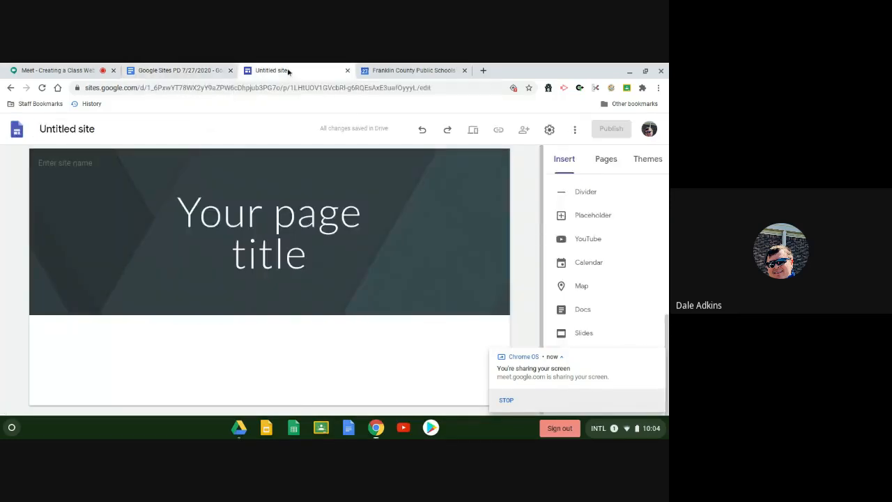
click(346, 71)
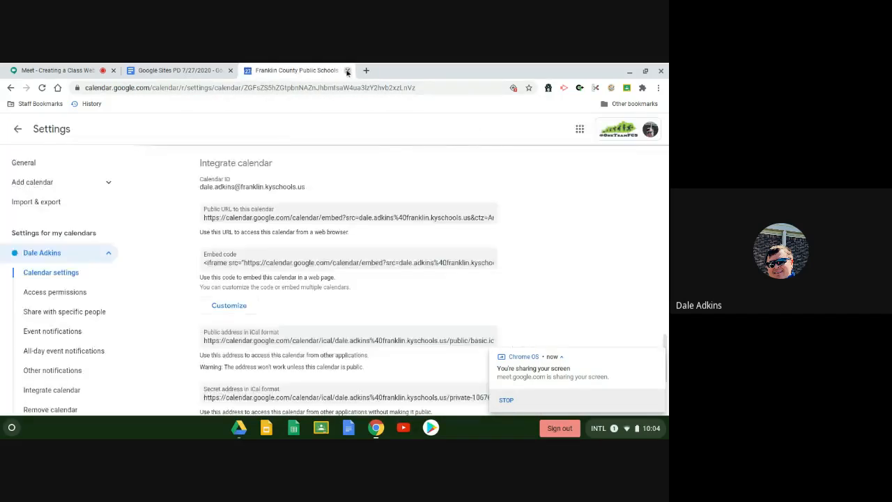
click(347, 71)
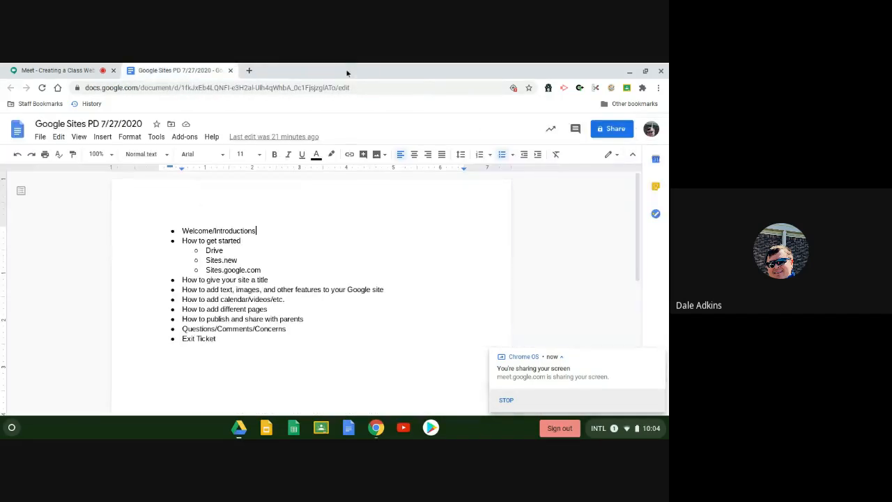
Open Google Drive in a new browser tab
click(249, 70)
click(281, 87)
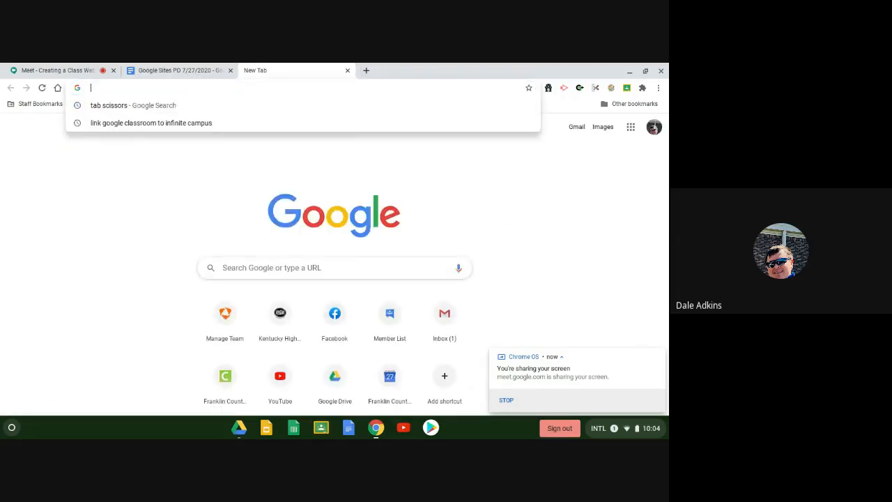
text(drive)
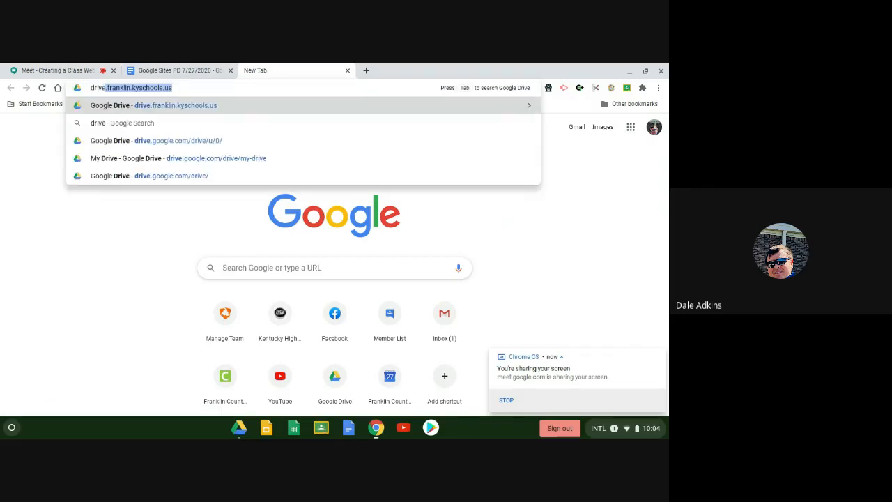
key(Return)
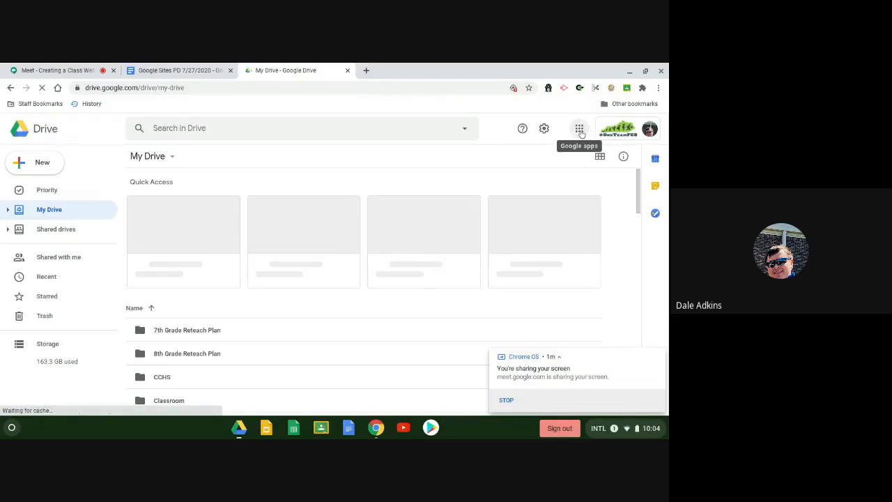
Open Google Sites from the list of Google apps in Drive
click(579, 130)
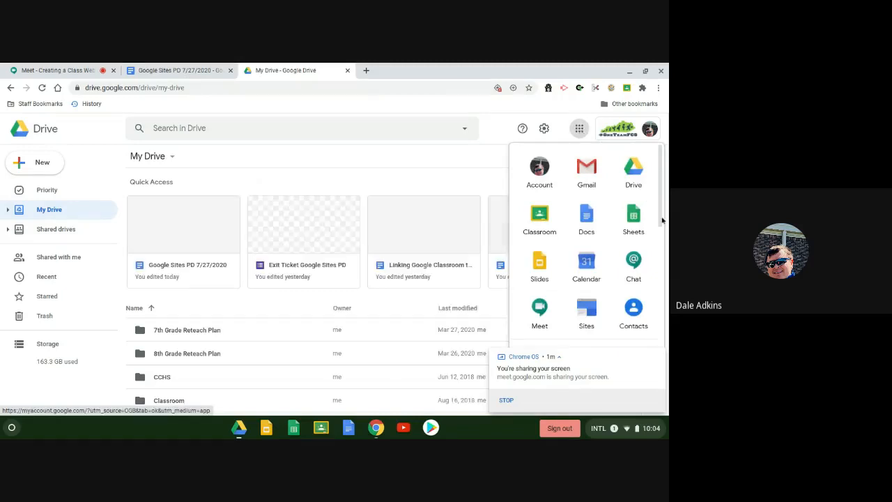
drag(663, 207, 663, 273)
scroll(662, 273, down, 1)
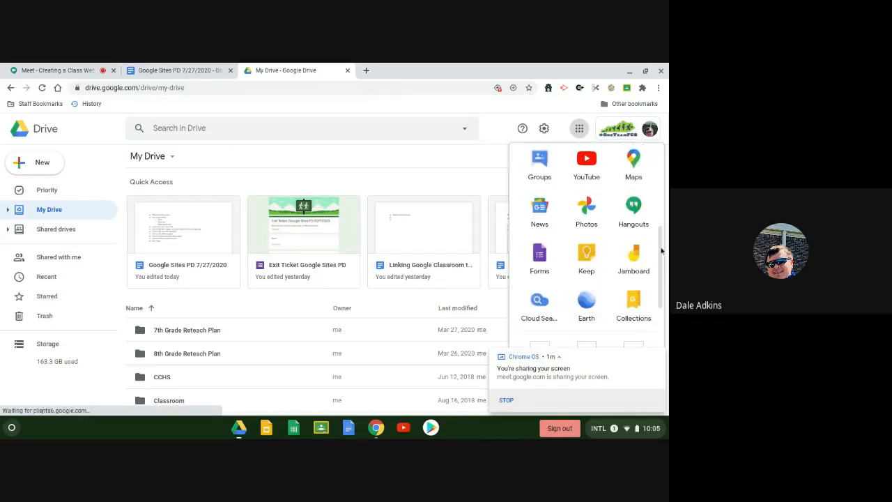
scroll(662, 234, up, 3)
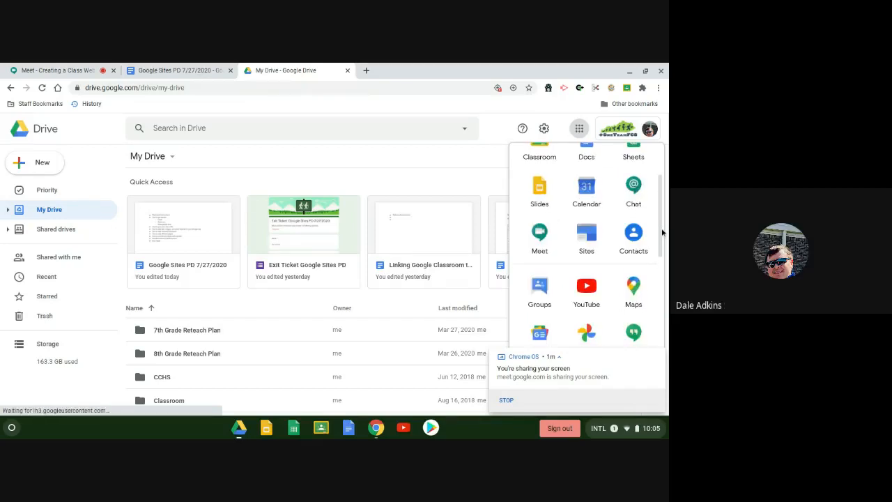
scroll(664, 234, up, 1)
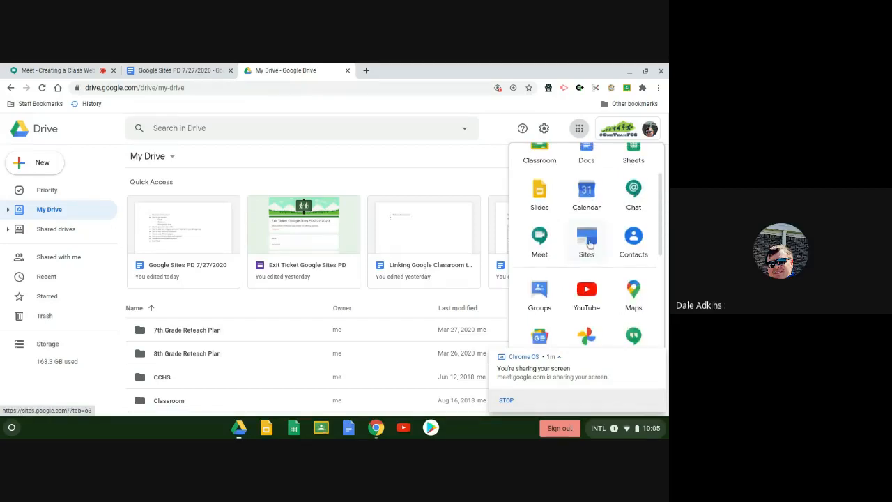
click(590, 244)
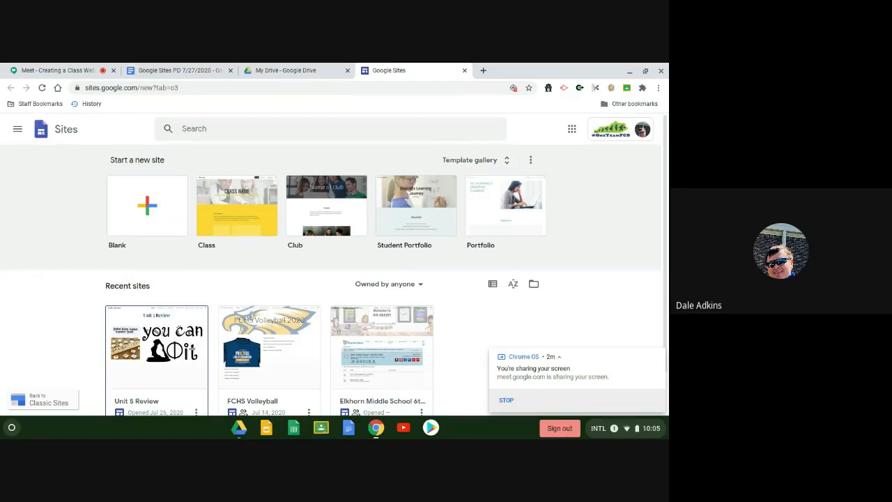
Switch to the Meet call, allow its notifications, and return to Google Sites
click(78, 72)
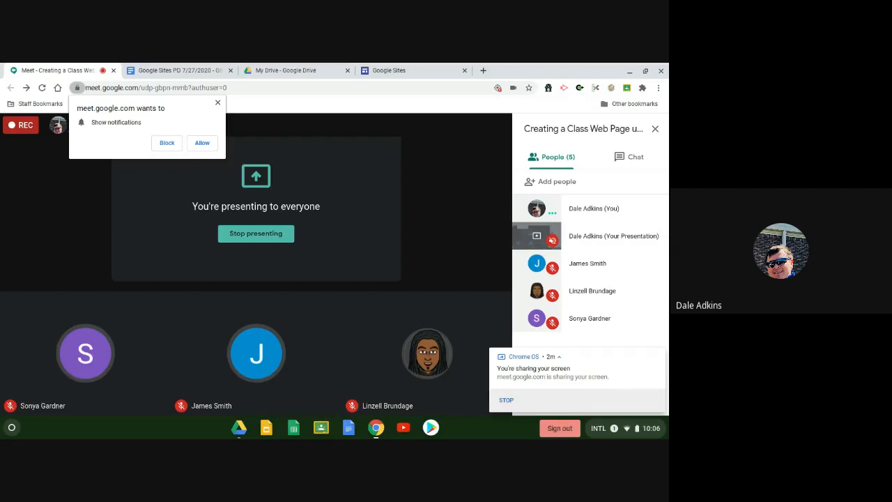
click(202, 143)
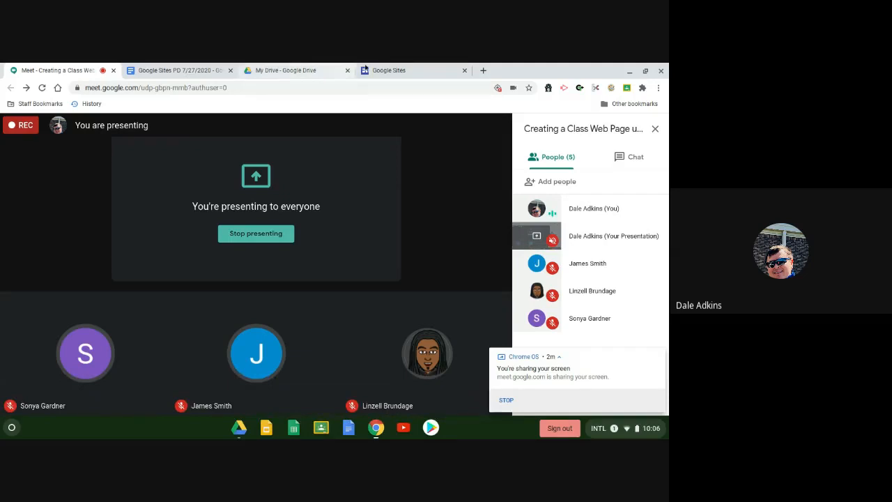
click(393, 70)
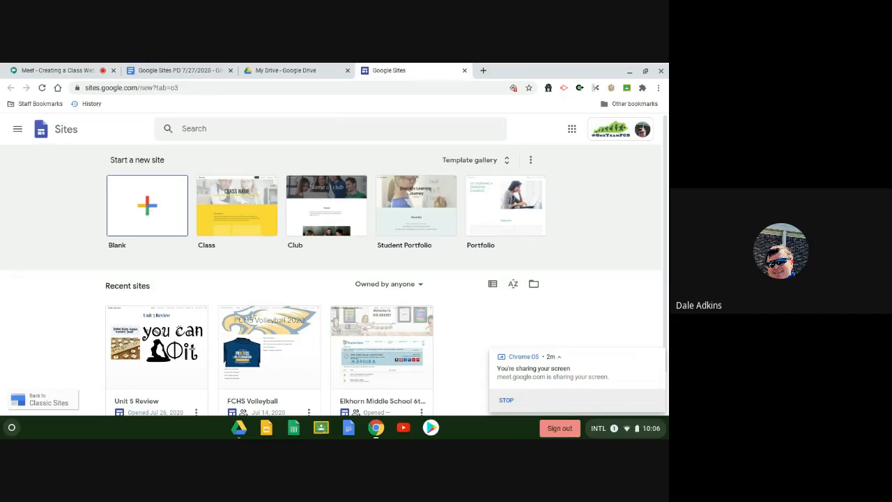
Create a blank site and name its document with the presenter's surname followed by "PD"
click(148, 210)
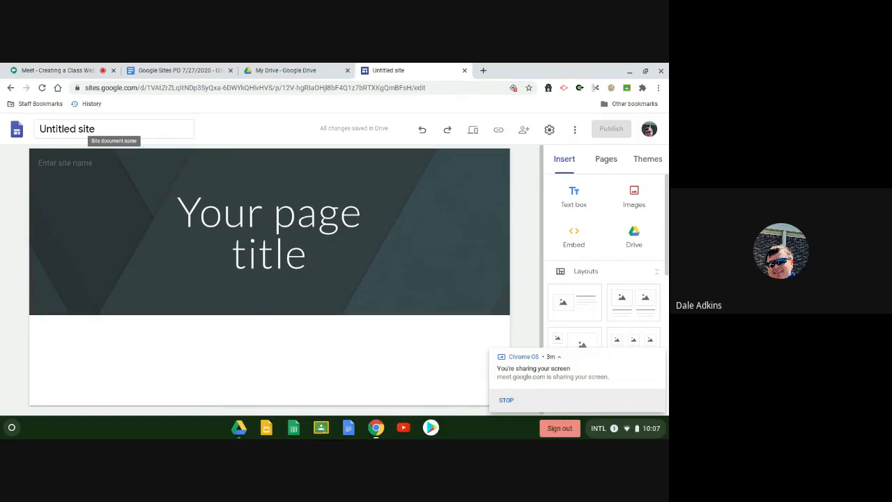
click(104, 131)
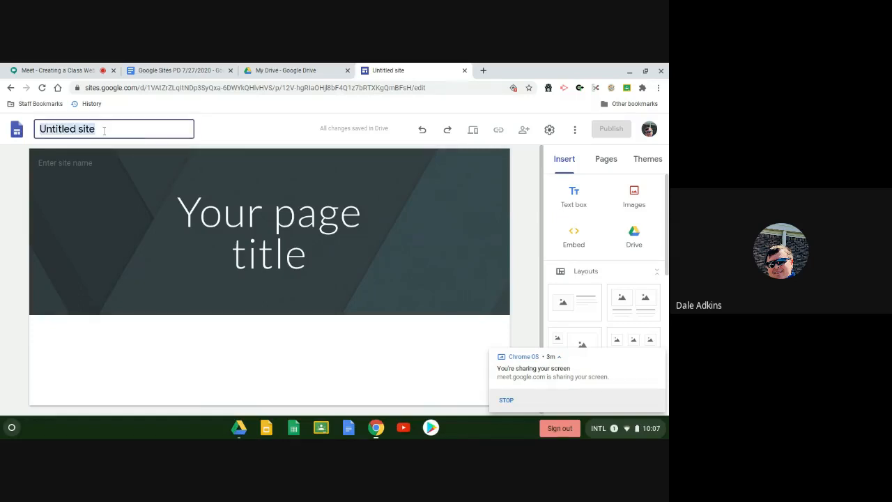
text(Adkins PO)
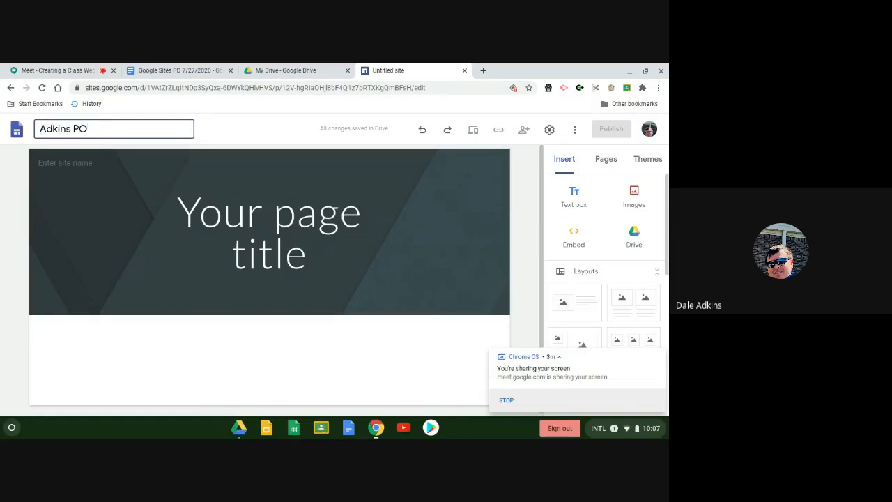
key(BackSpace)
text(D)
key(Return)
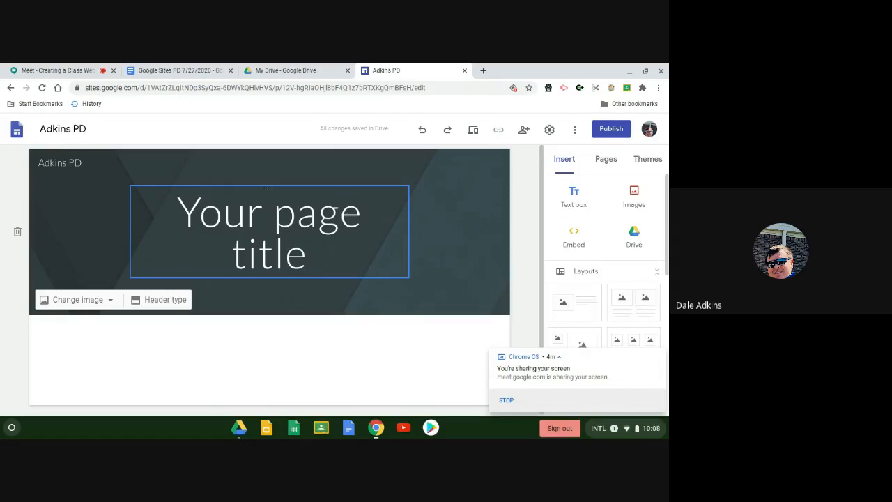
Replace the placeholder page title in the header with "Welcome!"
click(191, 240)
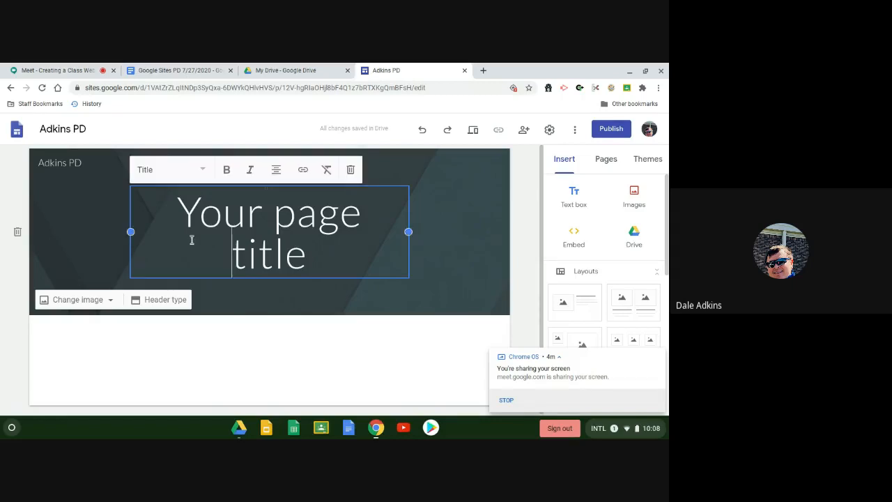
click(320, 255)
drag(320, 255, 187, 223)
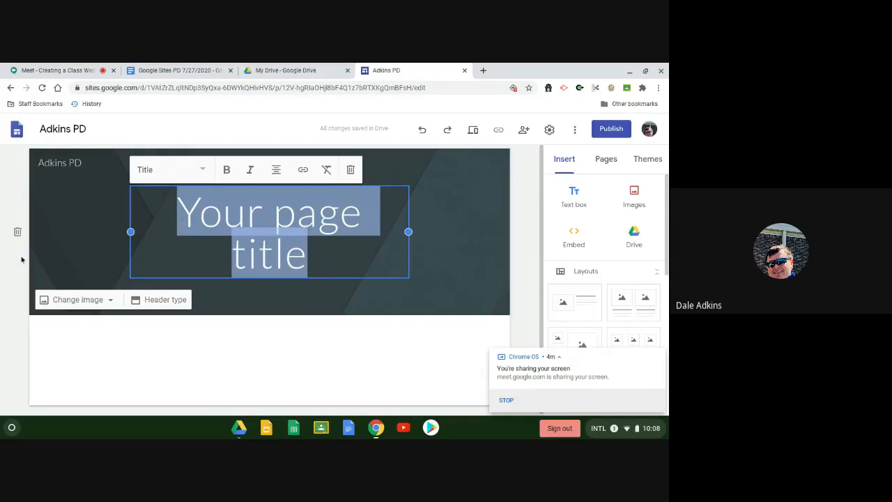
text(Welcome!)
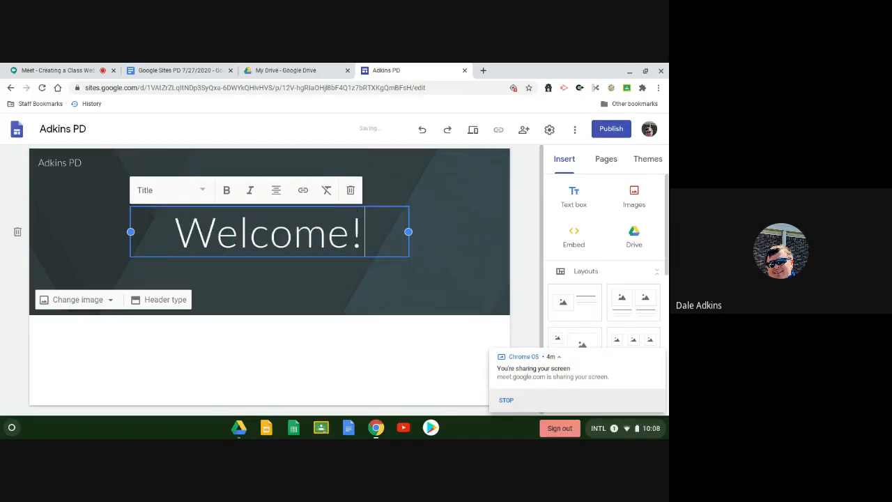
key(Return)
key(BackSpace)
click(19, 302)
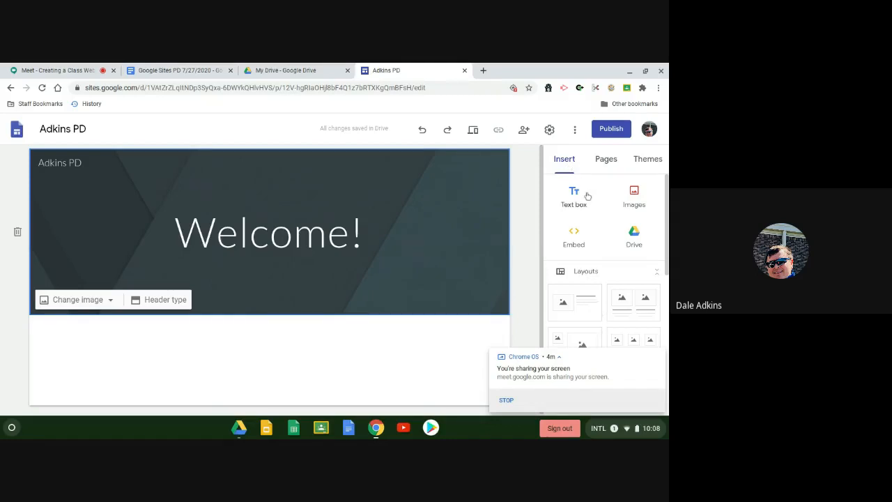
Rename the site's Home page to "Welcome!" in its properties
click(606, 160)
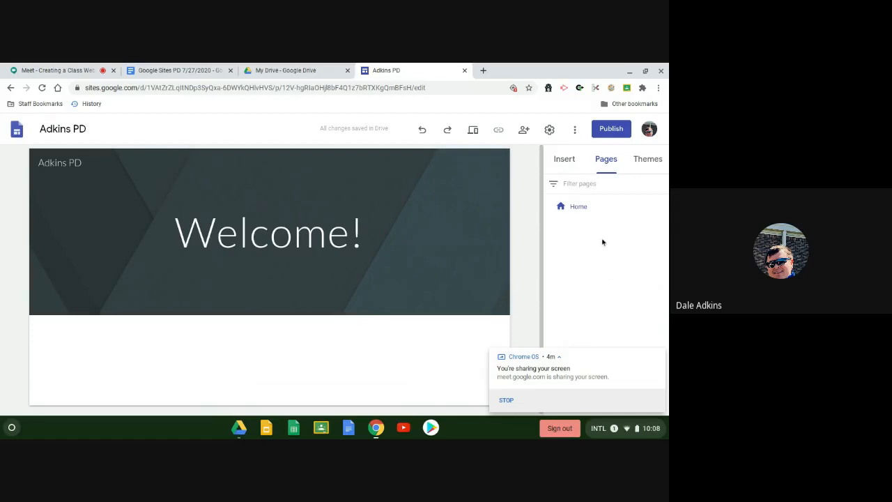
mouse_move(588, 217)
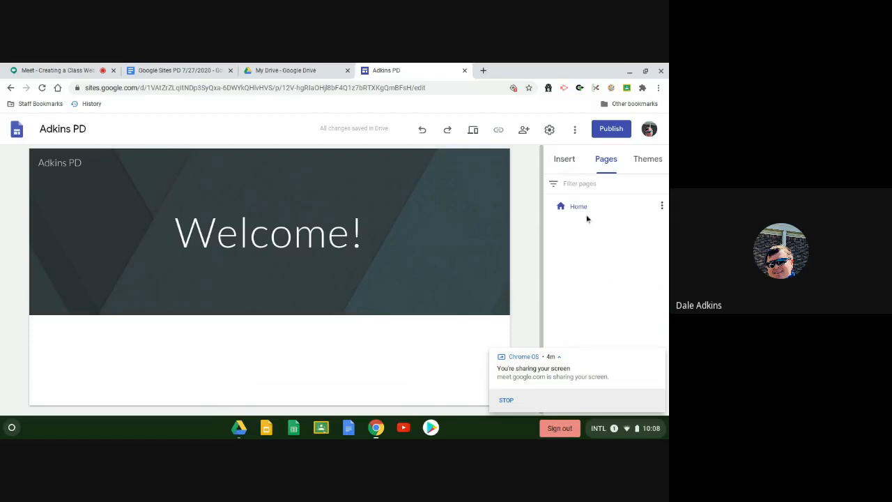
click(662, 207)
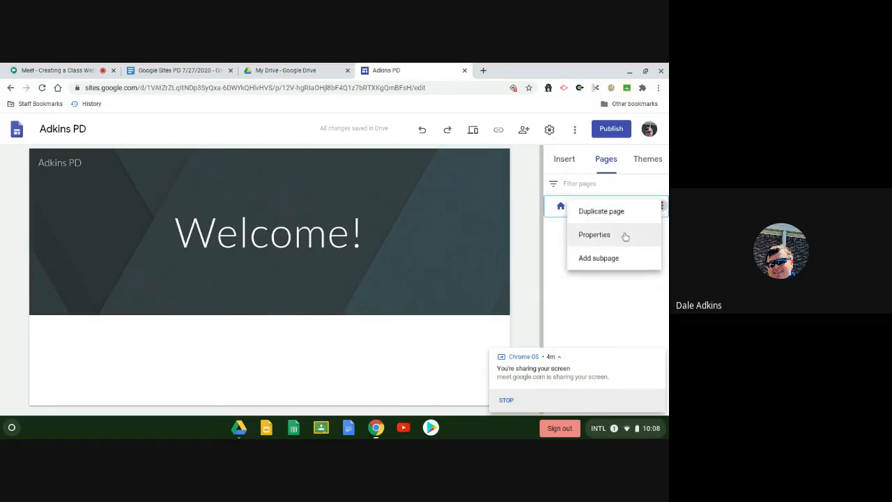
click(594, 235)
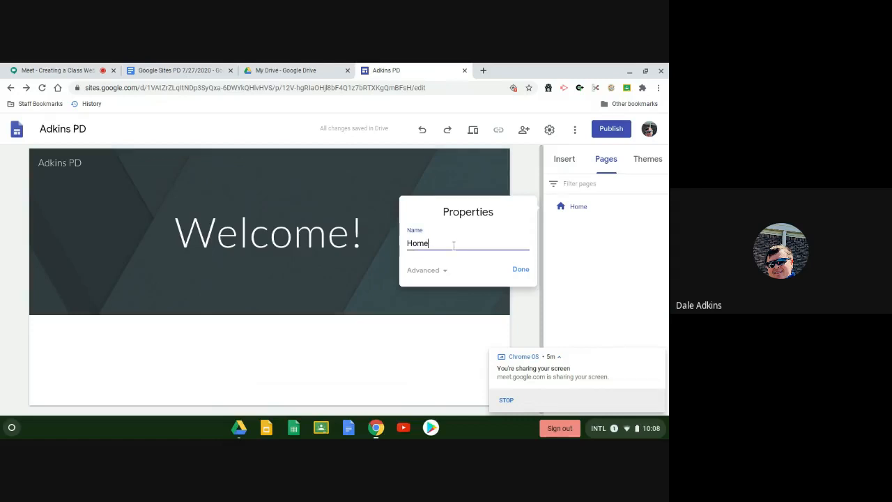
key(BackSpace)
key(BackSpace)
key(BackSpace)
key(BackSpace)
text(Welcome!)
click(520, 269)
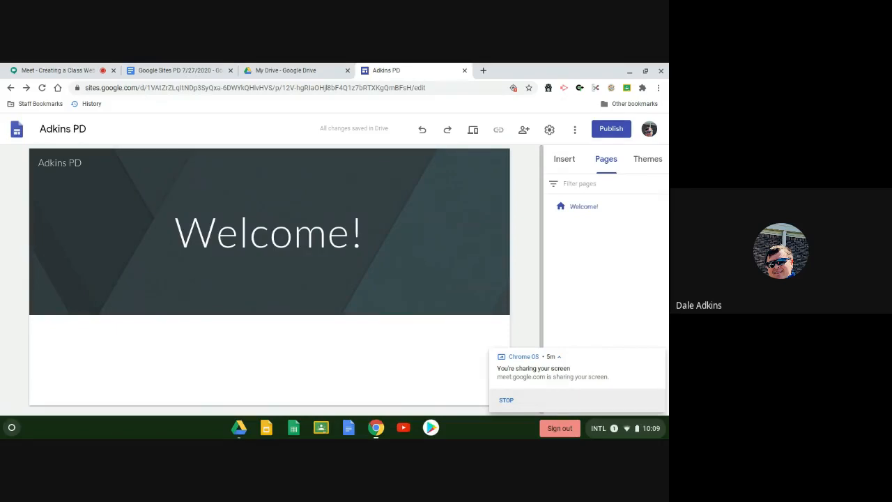
Look over the themes available for the site
click(648, 160)
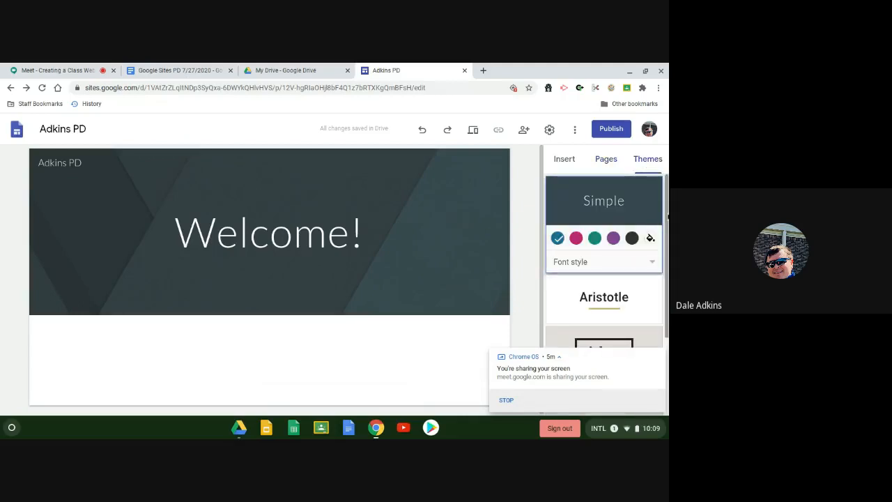
mouse_move(668, 217)
mouse_down()
mouse_move(665, 333)
mouse_move(667, 215)
mouse_up()
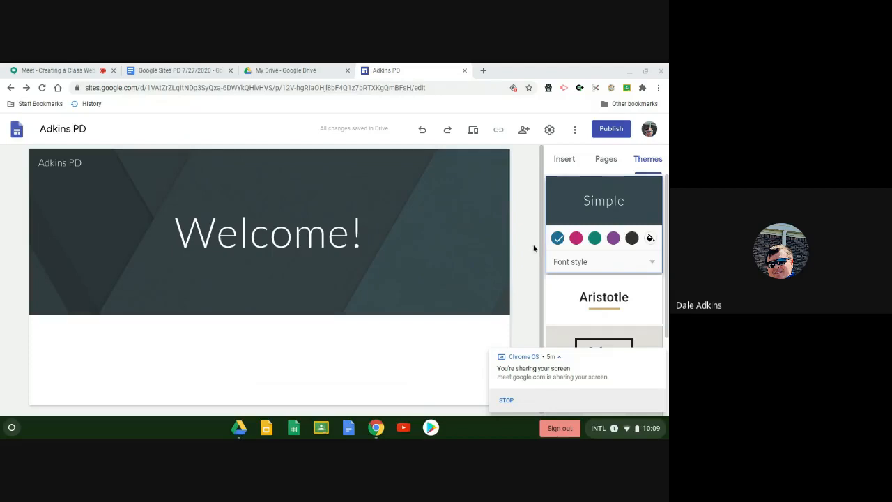
mouse_move(251, 287)
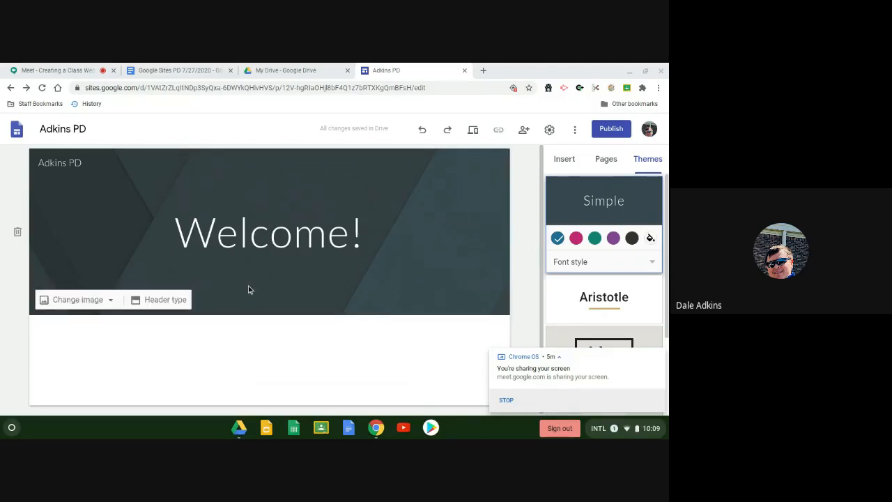
Check the chat in the Meet call, then return to the site and display the content that can be inserted
click(59, 70)
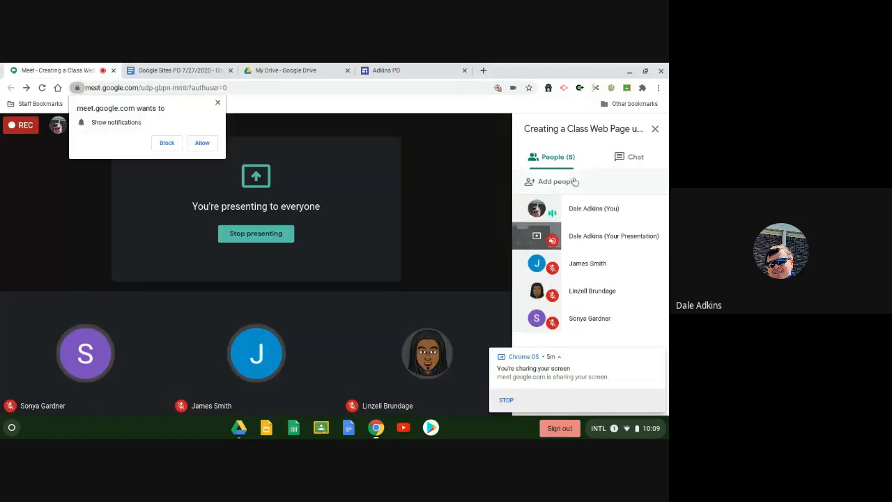
click(635, 159)
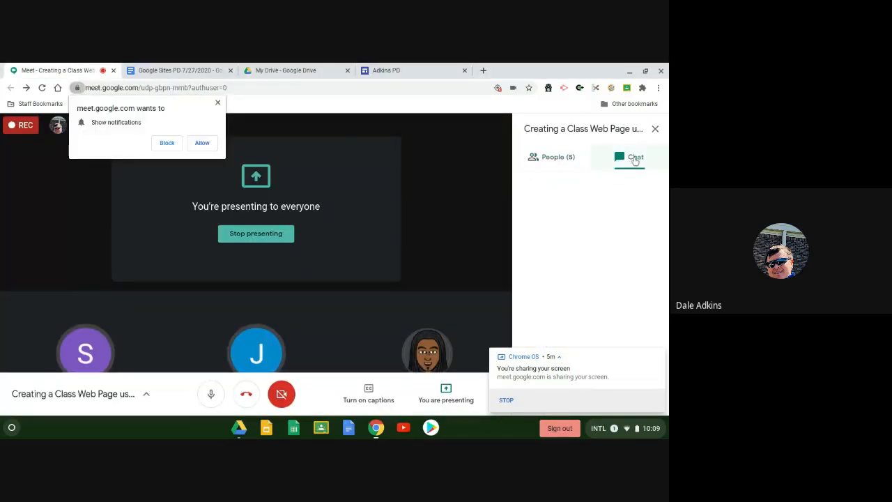
click(395, 70)
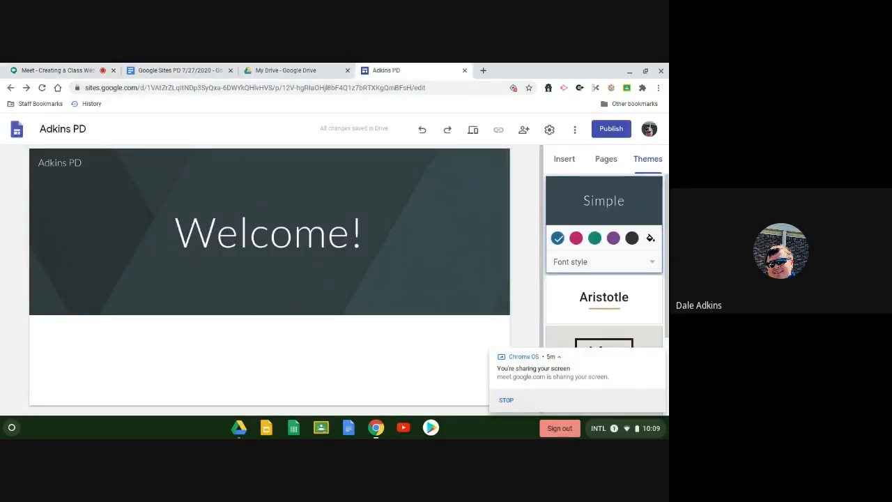
mouse_move(10, 235)
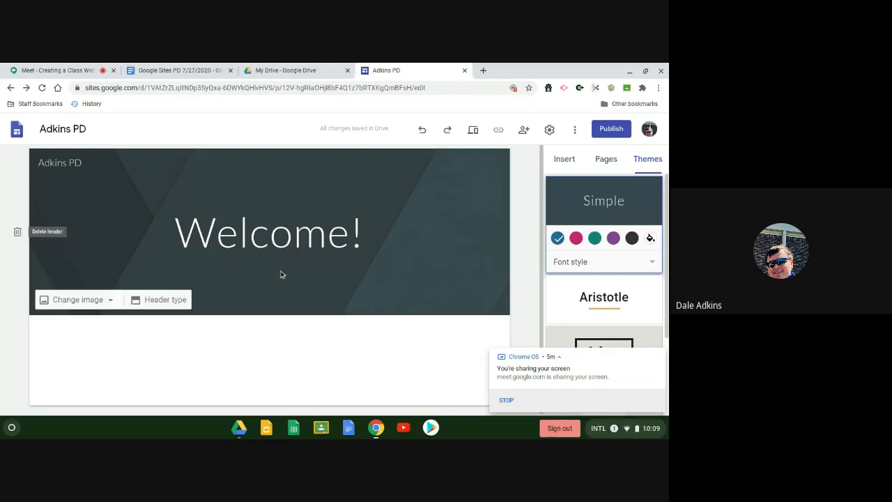
click(568, 160)
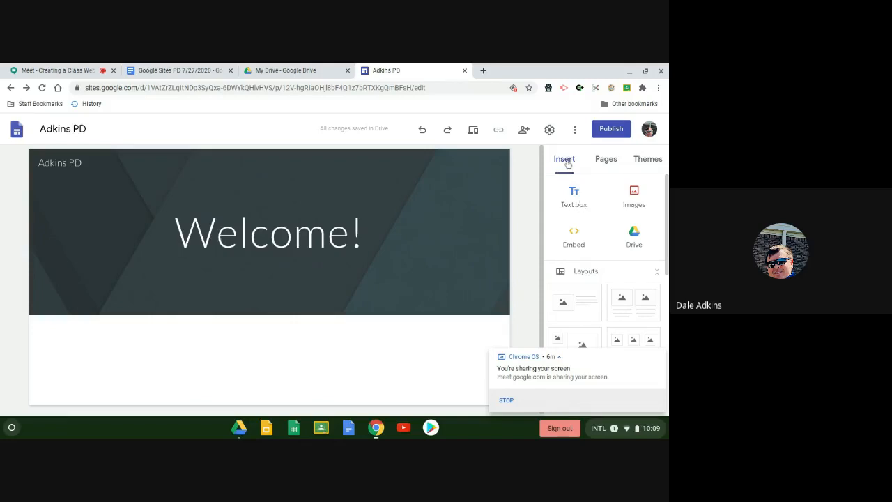
Insert a text box below the header and look over the text styles available for it
click(573, 195)
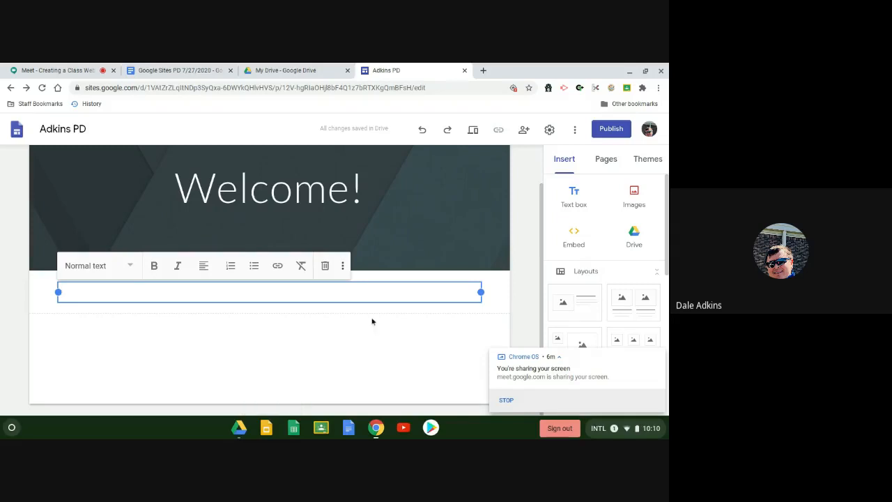
click(357, 295)
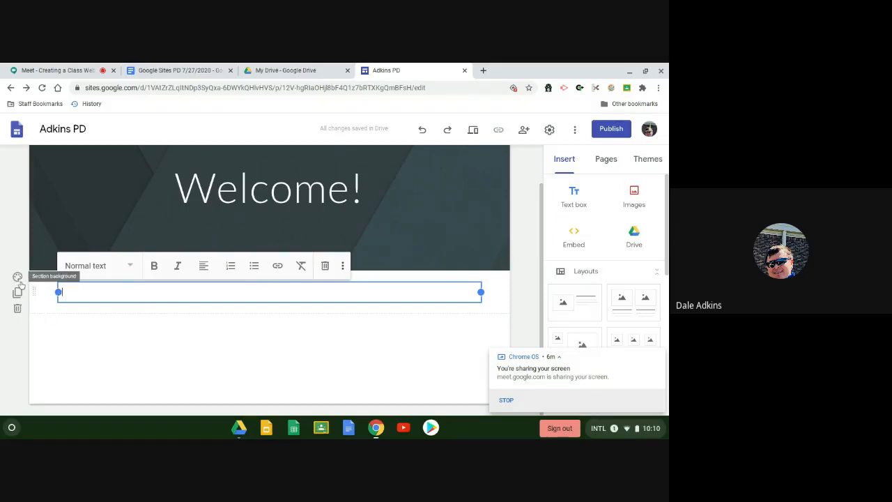
click(131, 267)
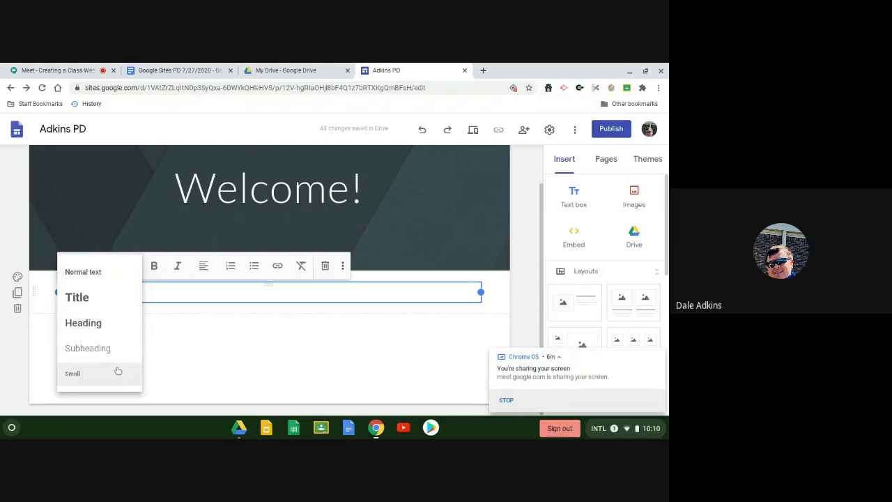
click(220, 312)
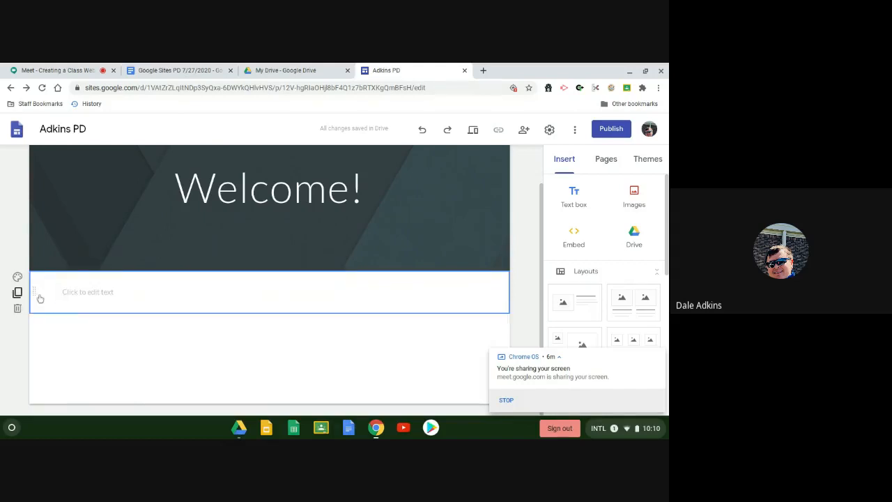
Enter "Welcome to my Web site!" in the new text box
click(105, 290)
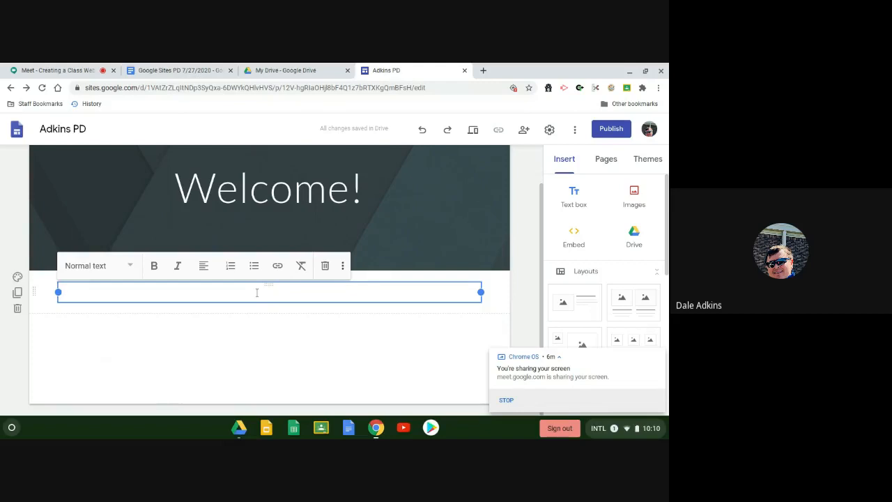
text(Welcome to my Web)
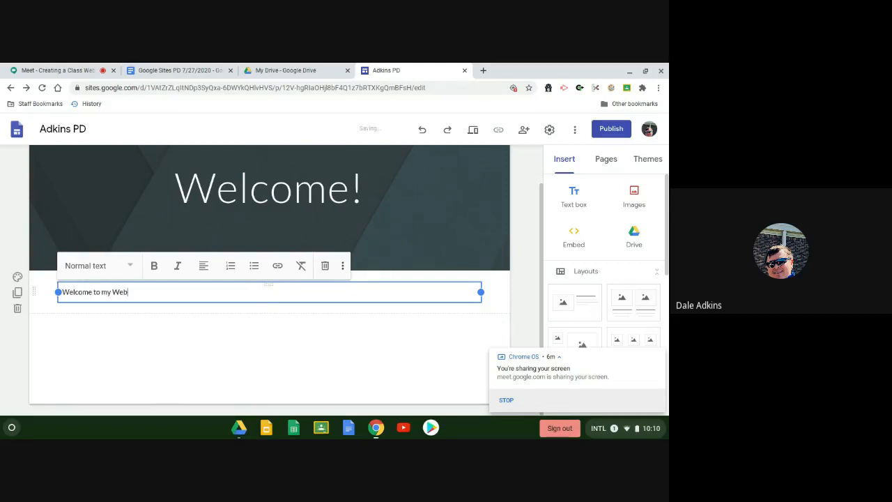
text( site!)
key(Return)
key(BackSpace)
click(299, 324)
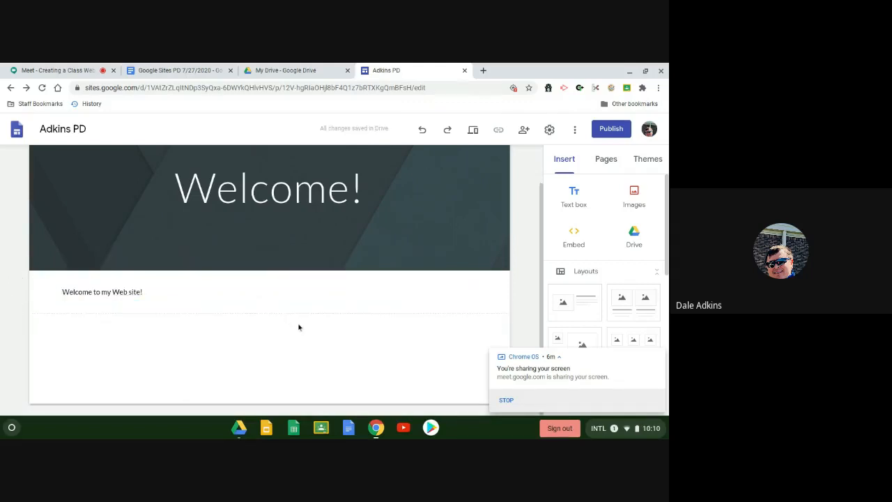
Append "Elkhorn Middle School" to the welcome sentence in the text box
click(130, 294)
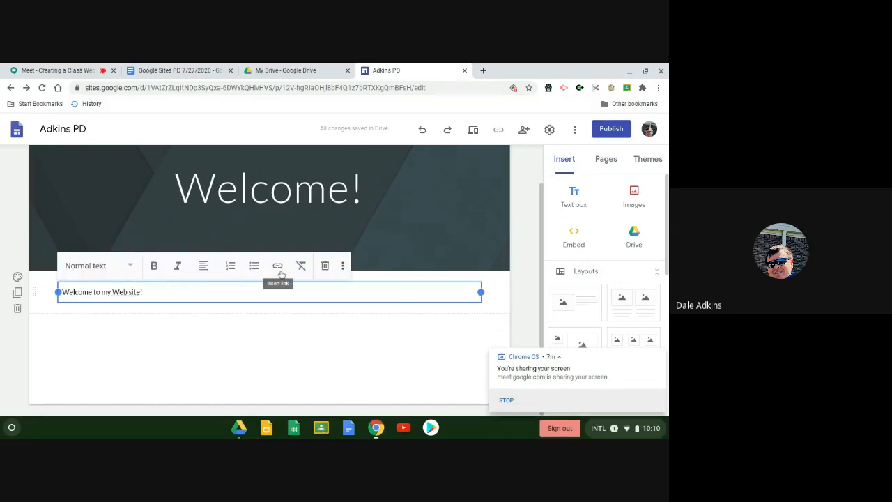
key(BackSpace)
text(Elkh)
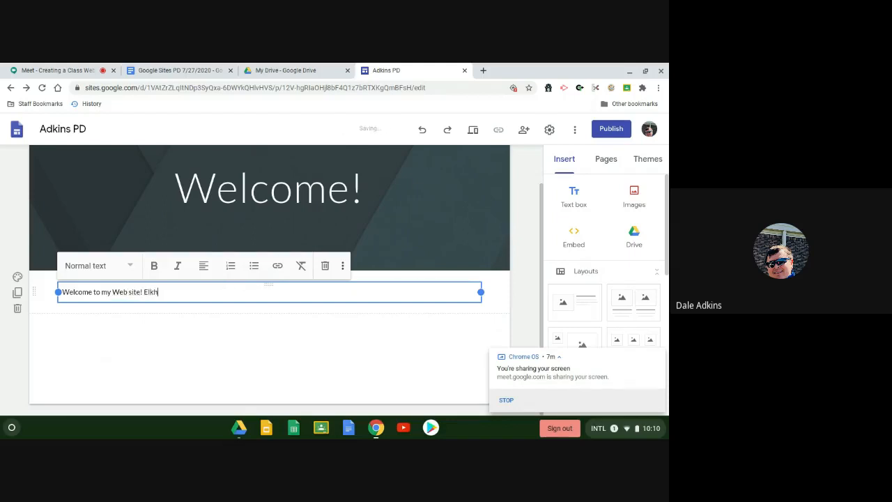
text(orn Middle School)
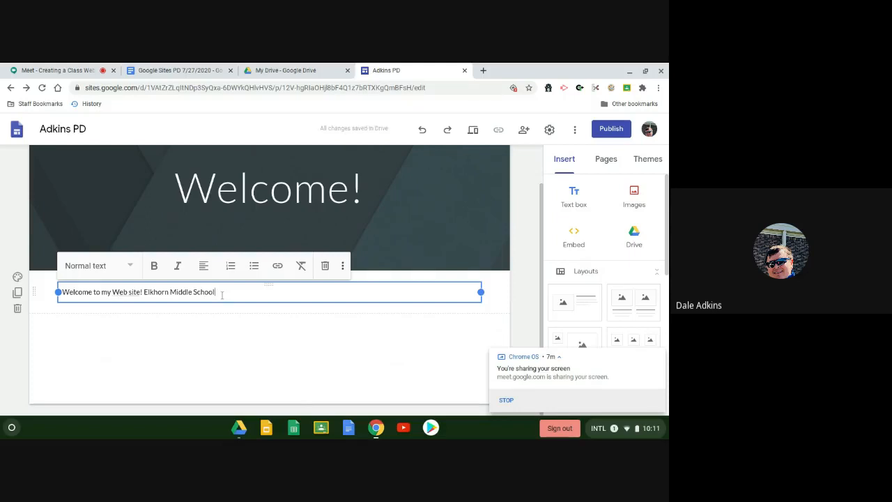
click(227, 334)
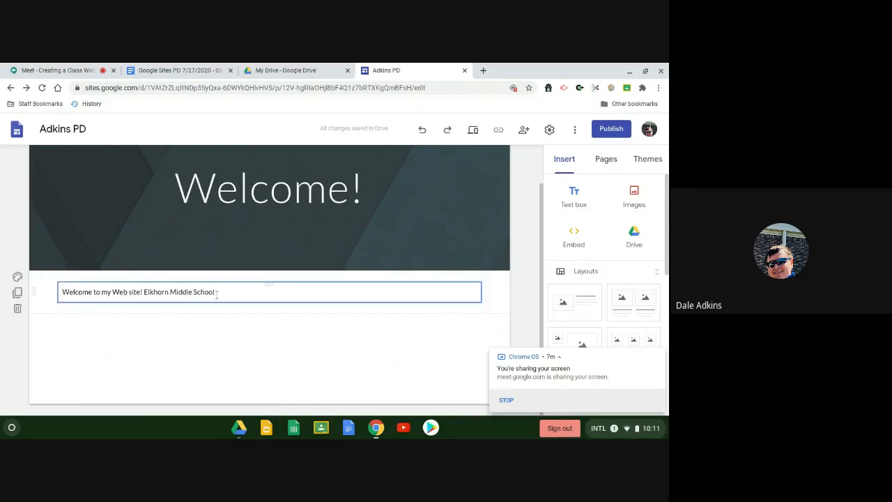
Open the link settings for the words "Elkhorn Middle School", then dismiss them without entering an address
drag(216, 293, 144, 294)
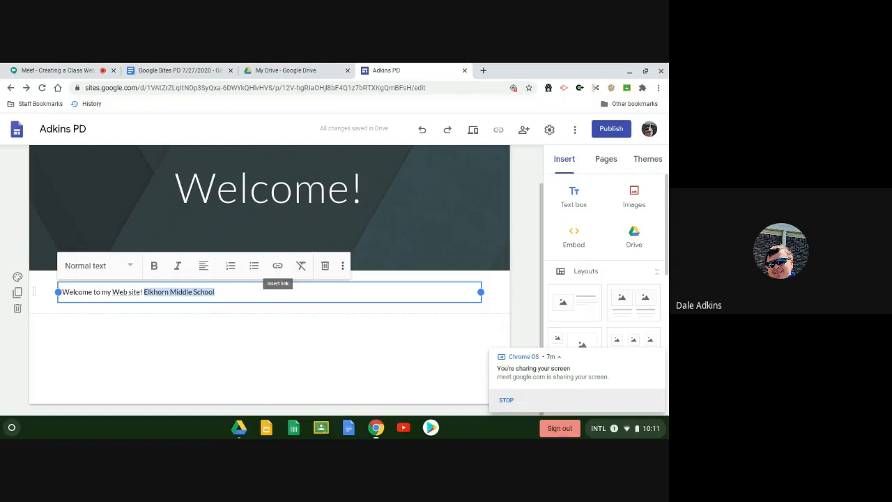
click(277, 266)
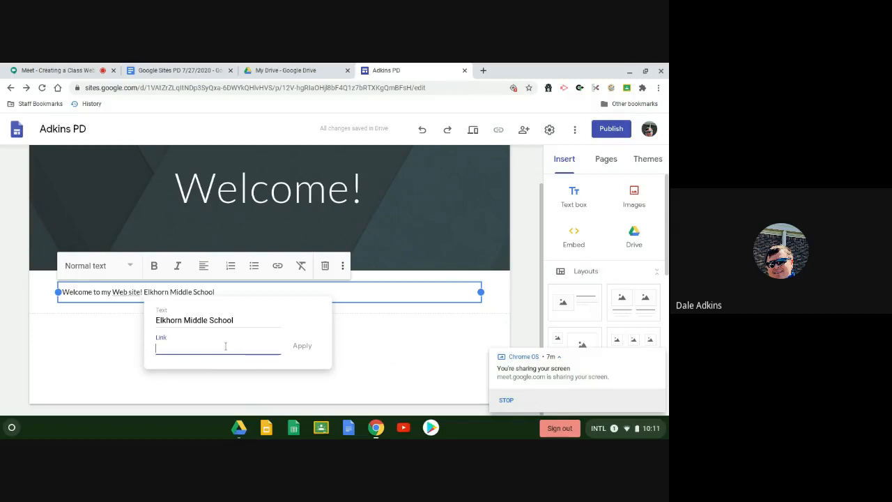
click(278, 383)
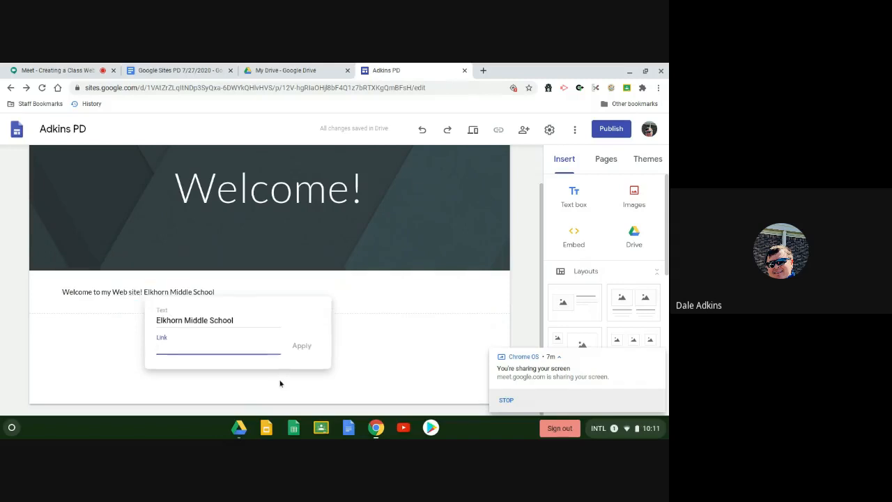
Delete "Elkhorn Middle School" from the end of the text box
click(226, 292)
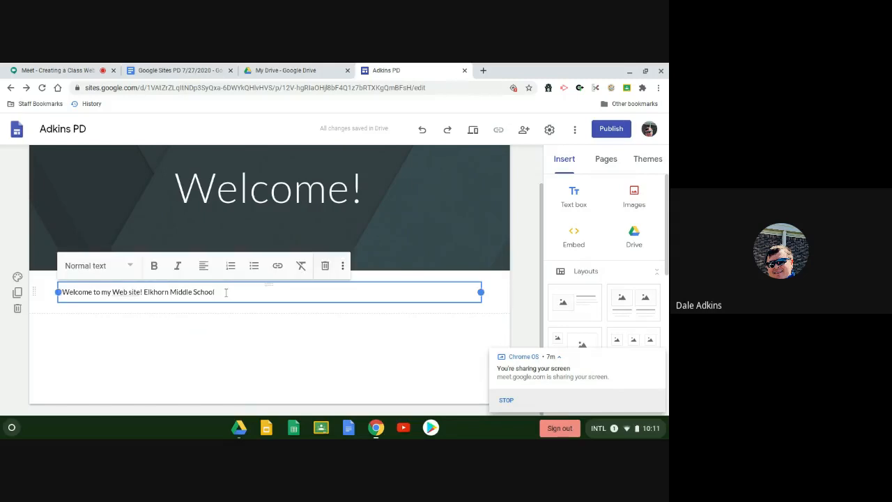
key(BackSpace)
key(BackSpace)
key(BackSpace)
key(BackSpace)
key(BackSpace)
key(BackSpace)
key(BackSpace)
key(BackSpace)
key(BackSpace)
key(BackSpace)
key(BackSpace)
key(BackSpace)
key(BackSpace)
key(BackSpace)
key(BackSpace)
key(BackSpace)
key(BackSpace)
key(BackSpace)
key(BackSpace)
key(BackSpace)
key(BackSpace)
key(BackSpace)
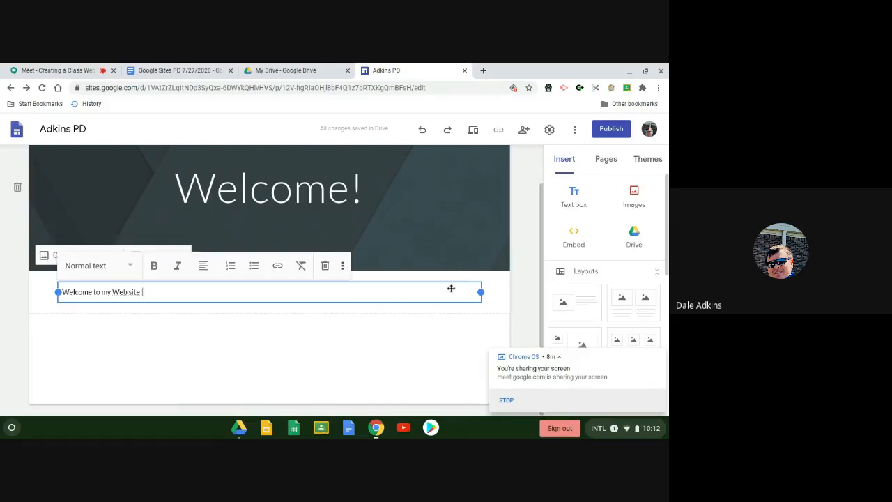
Open the selection of existing images and search Google images for "welcome"
click(635, 198)
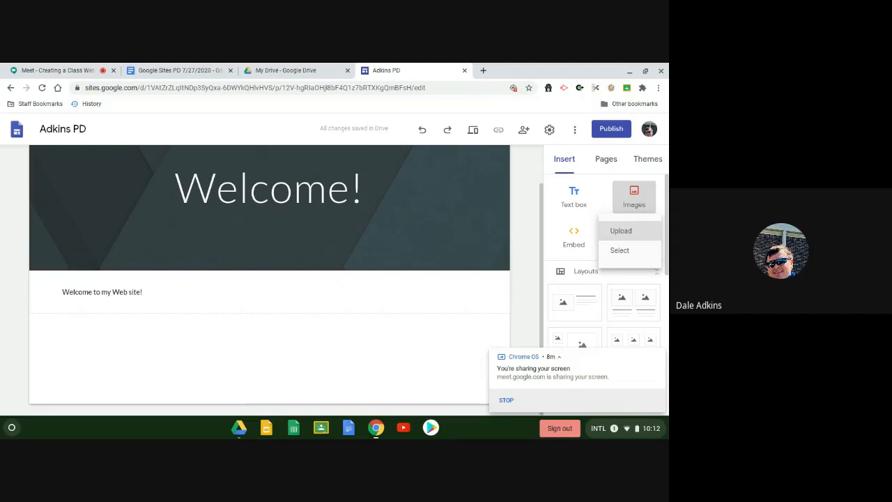
click(635, 259)
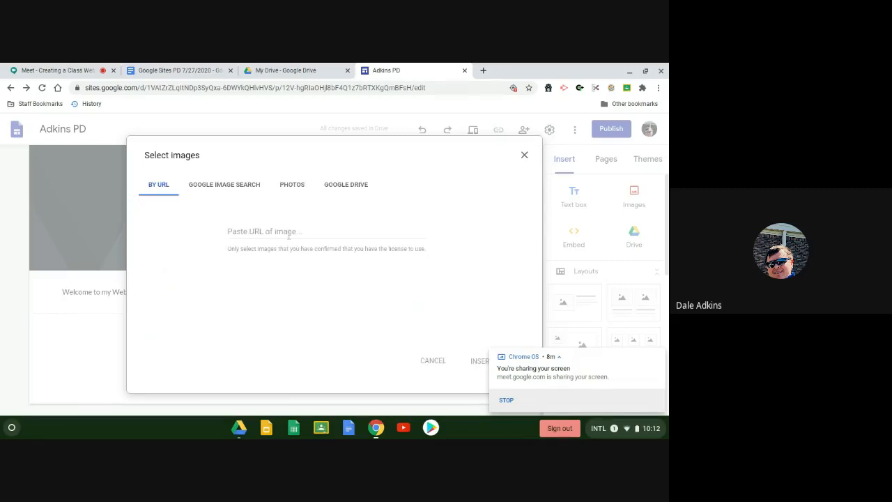
click(235, 193)
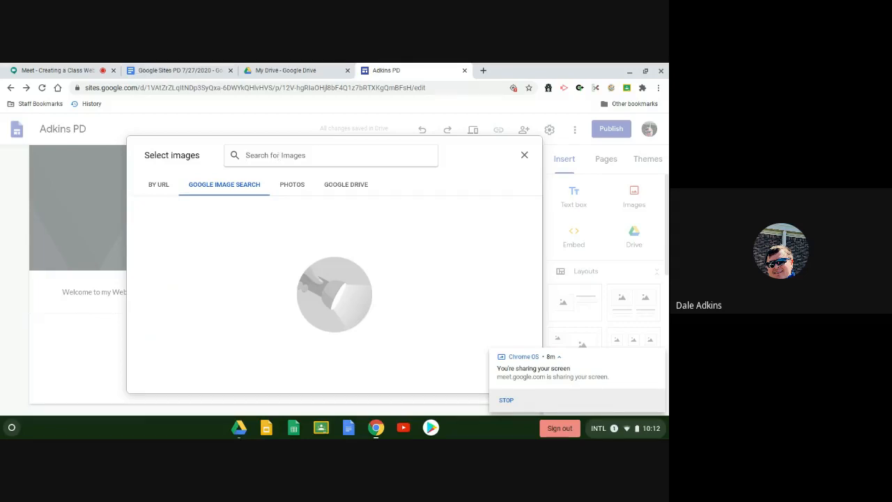
text(welcome)
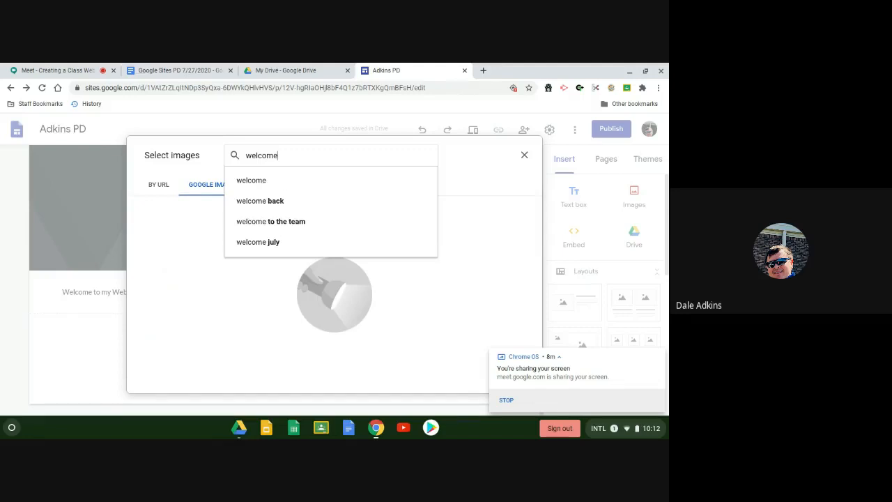
key(Return)
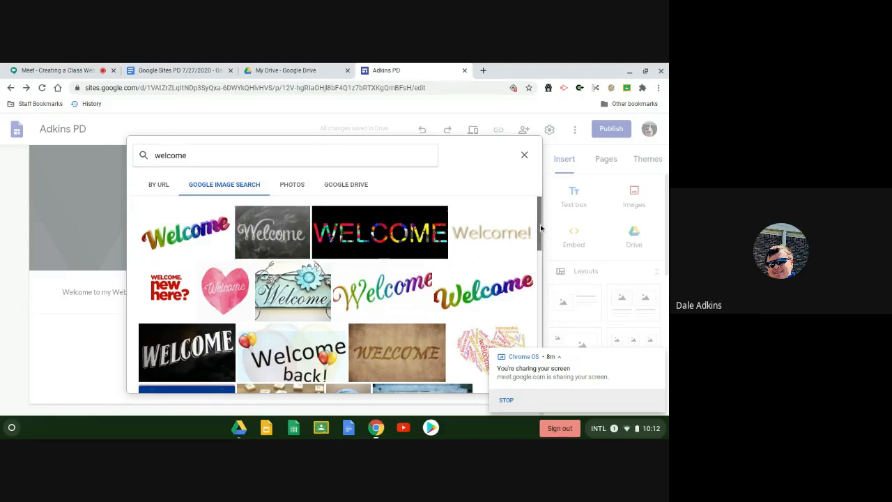
mouse_move(541, 228)
mouse_down()
mouse_move(541, 305)
mouse_move(542, 223)
mouse_up()
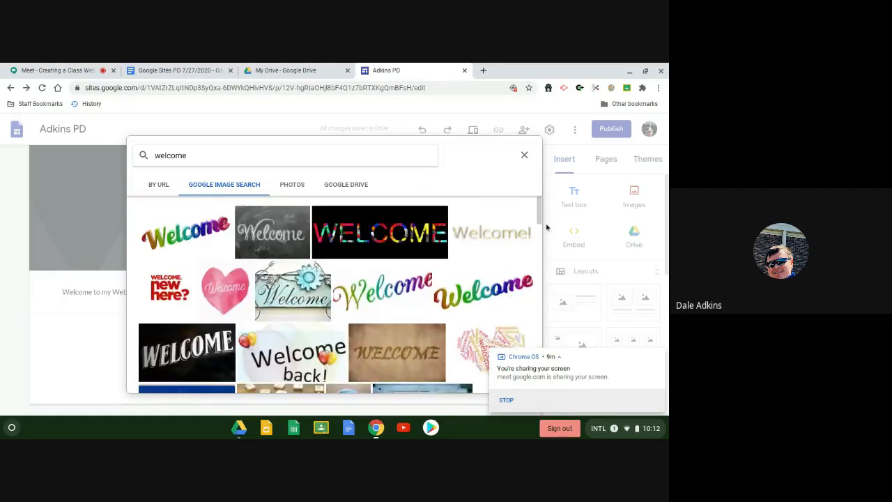
Check Photos and Google Drive as image sources, then close the image selection without inserting anything
click(290, 188)
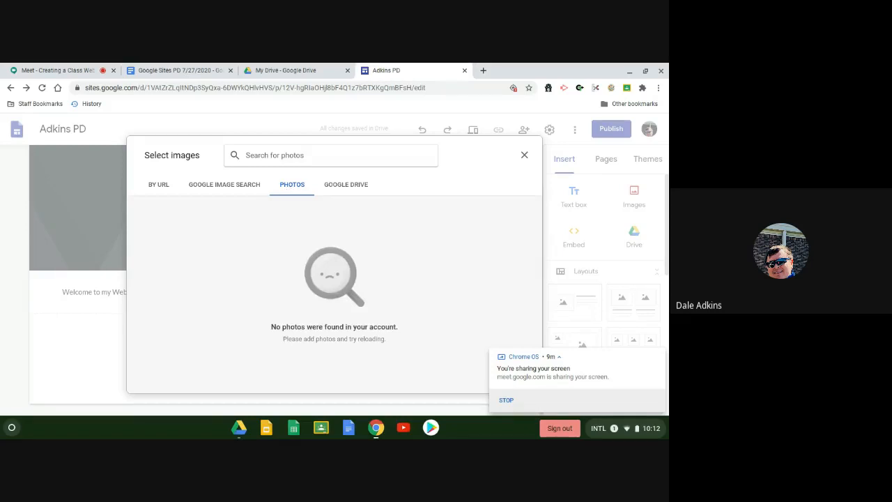
click(341, 187)
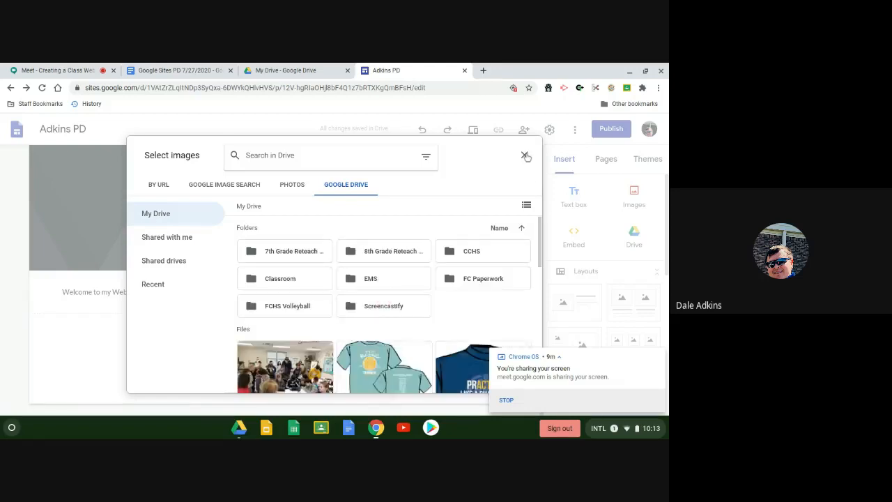
click(526, 156)
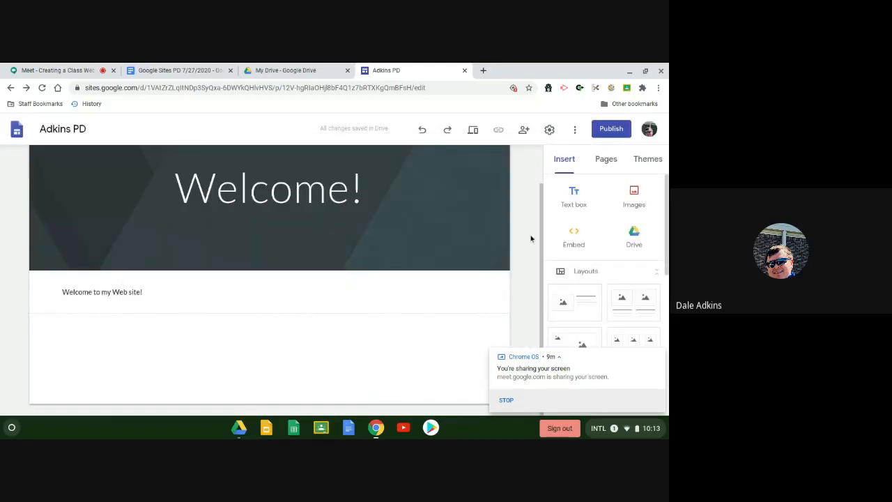
Look over the My Drive folders and files available for insertion, then return to the insert options
click(634, 241)
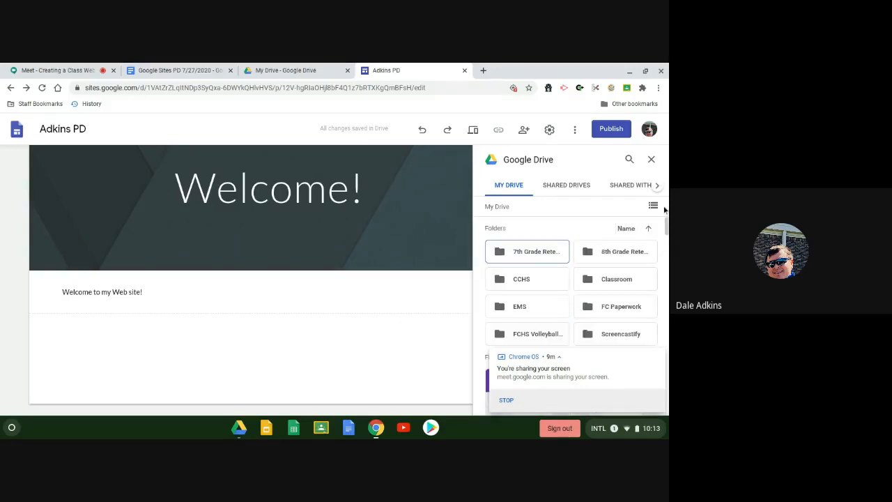
click(651, 159)
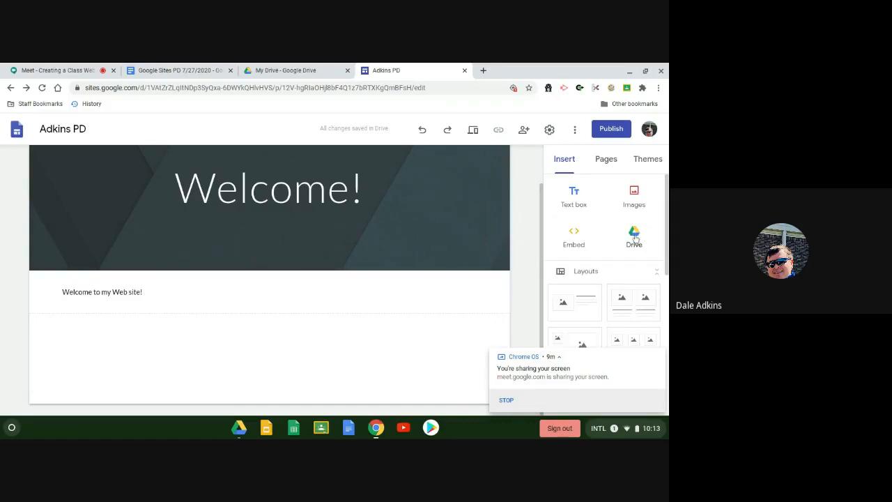
click(634, 238)
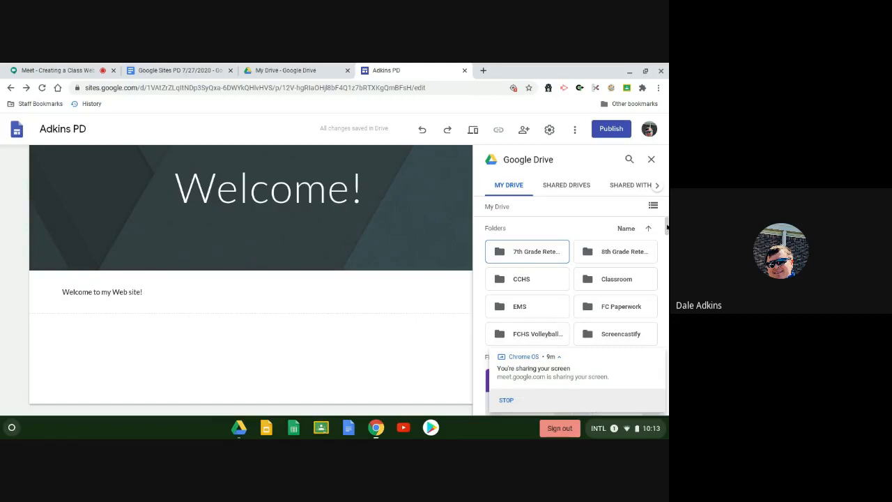
mouse_move(666, 227)
mouse_down()
mouse_move(659, 321)
mouse_move(666, 227)
mouse_up()
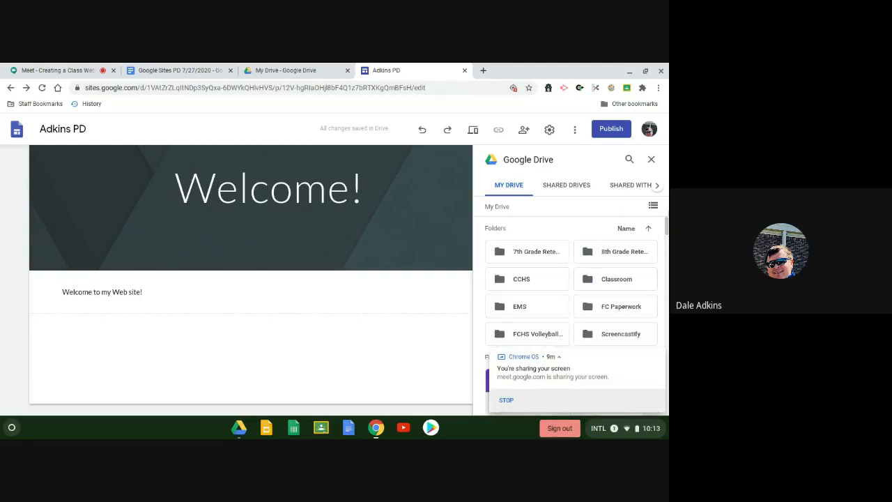
click(651, 160)
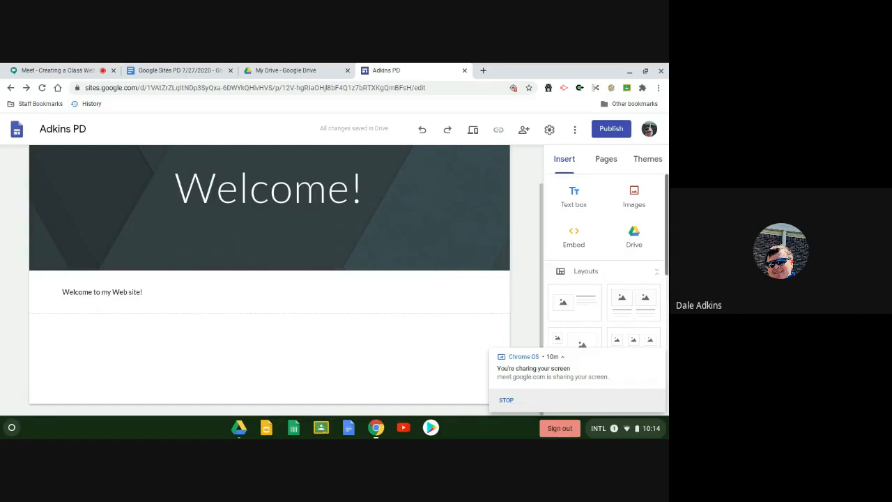
Add the layout with one image beside a text block below the welcome text
scroll(667, 278, down, 2)
scroll(667, 279, down, 1)
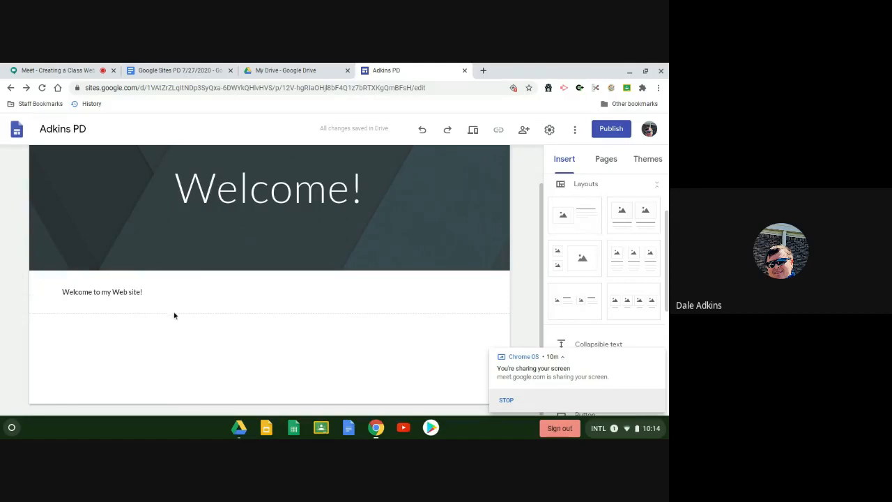
click(589, 220)
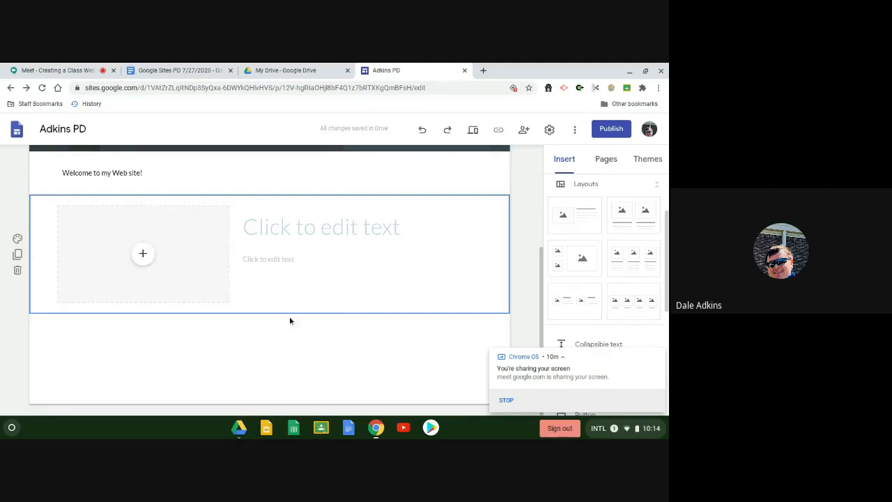
Open the media choices of the layout's image placeholder, then insert a divider below the layout
click(144, 254)
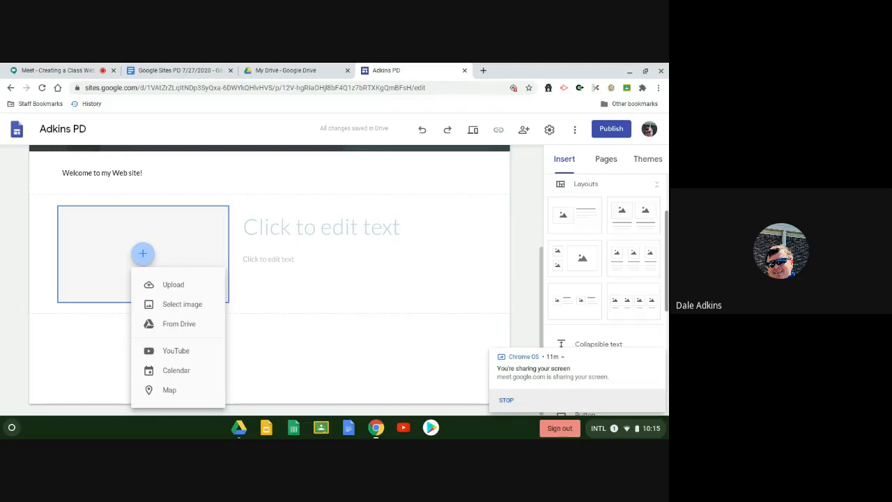
drag(666, 250, 667, 306)
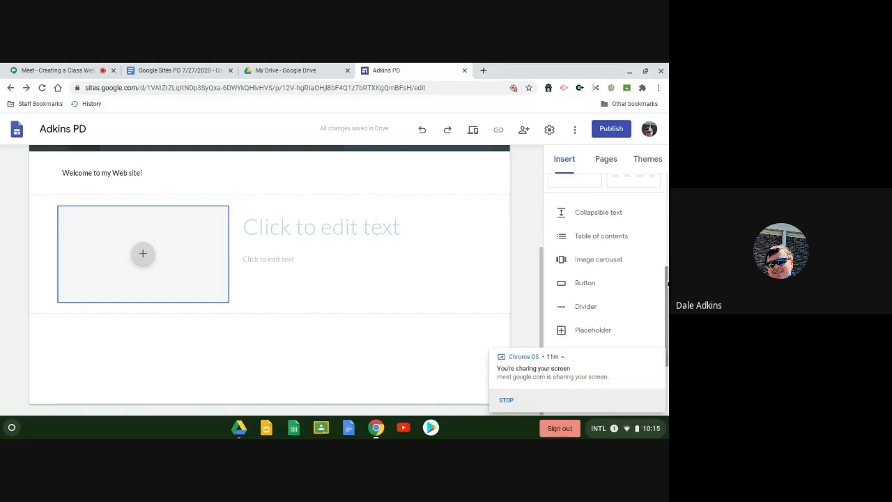
scroll(596, 255, down, 3)
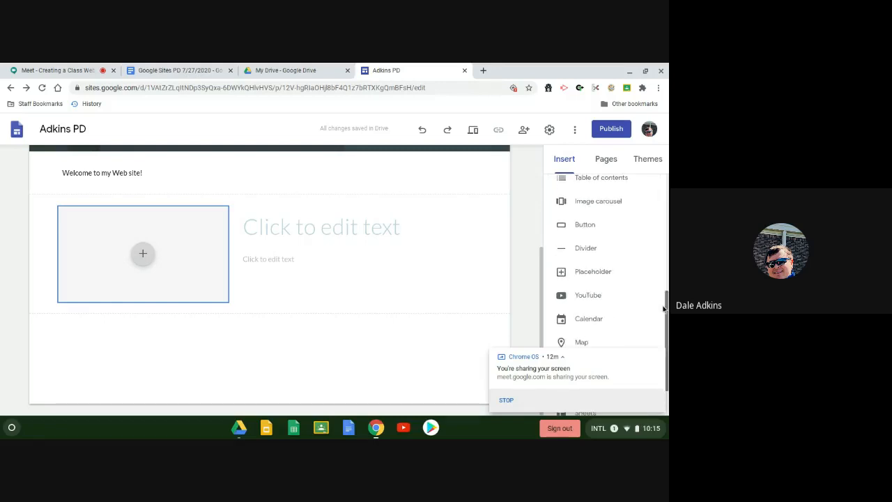
click(592, 244)
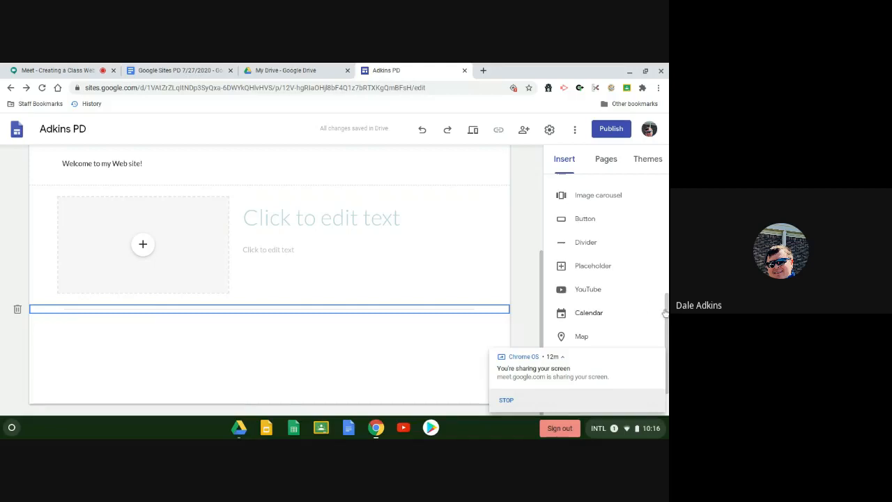
Look over the remaining insert options and check the Google Meet chat for messages, then return to the site editor
drag(666, 317, 662, 338)
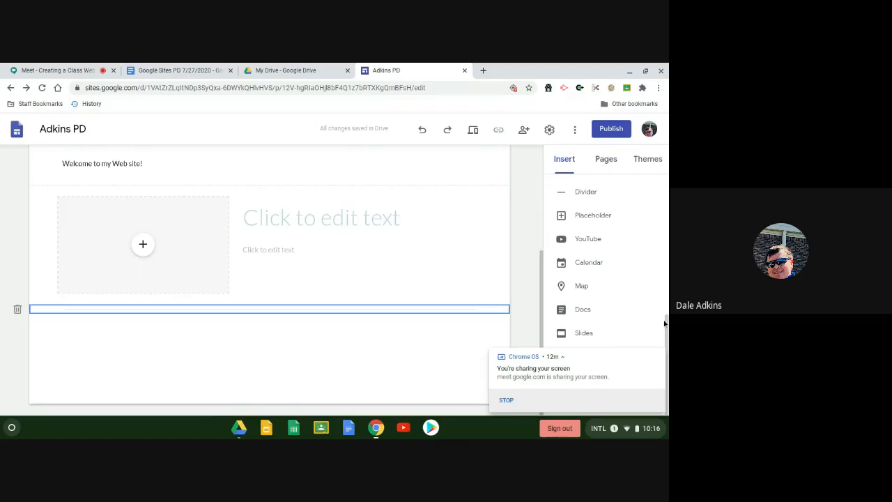
scroll(667, 328, up, 10)
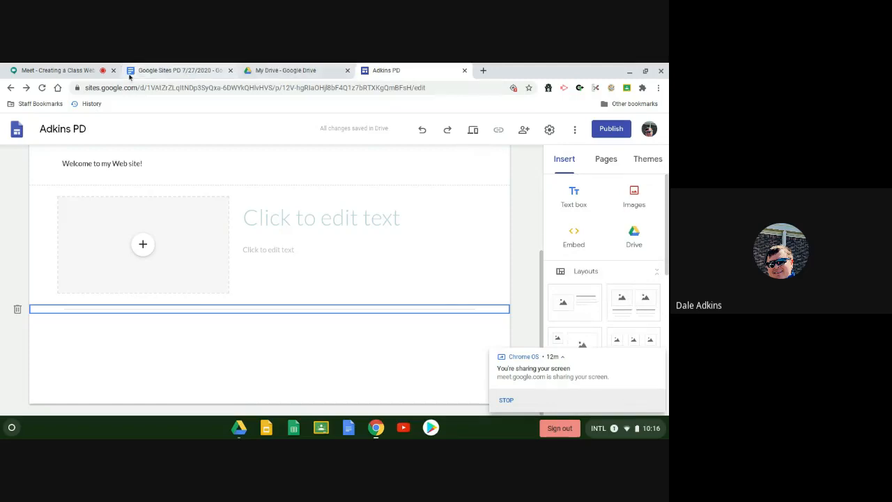
click(72, 72)
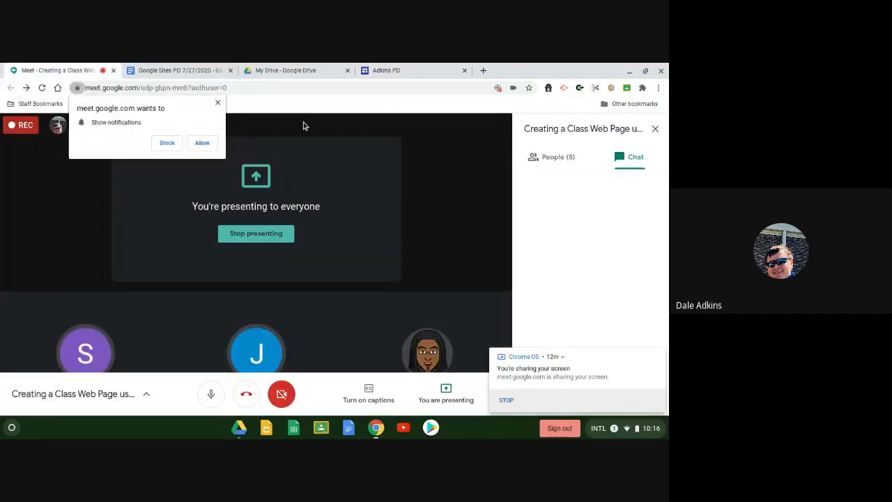
click(407, 70)
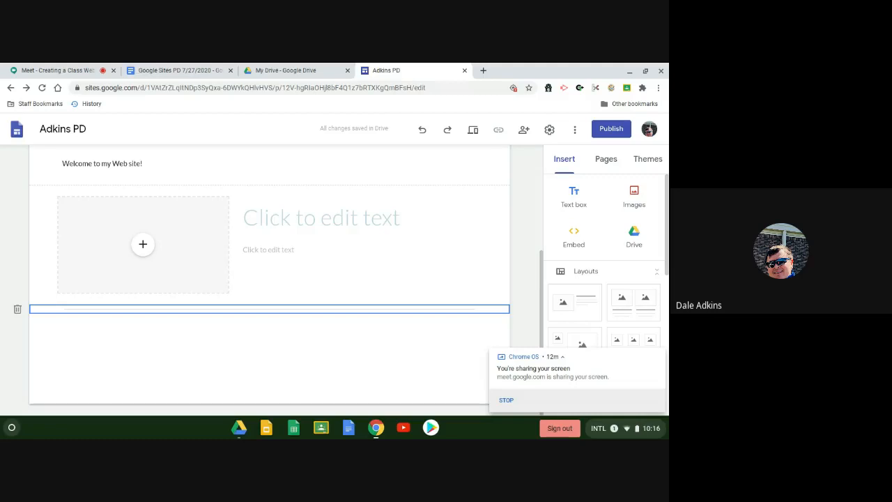
click(59, 70)
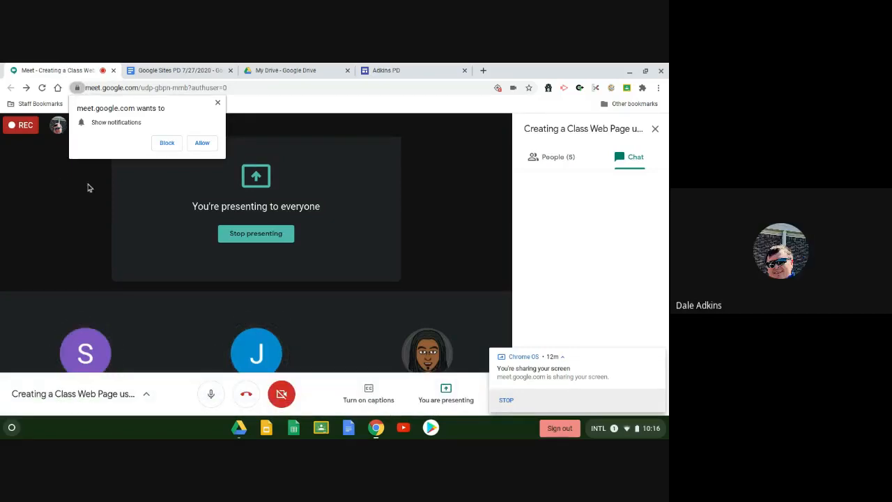
click(401, 70)
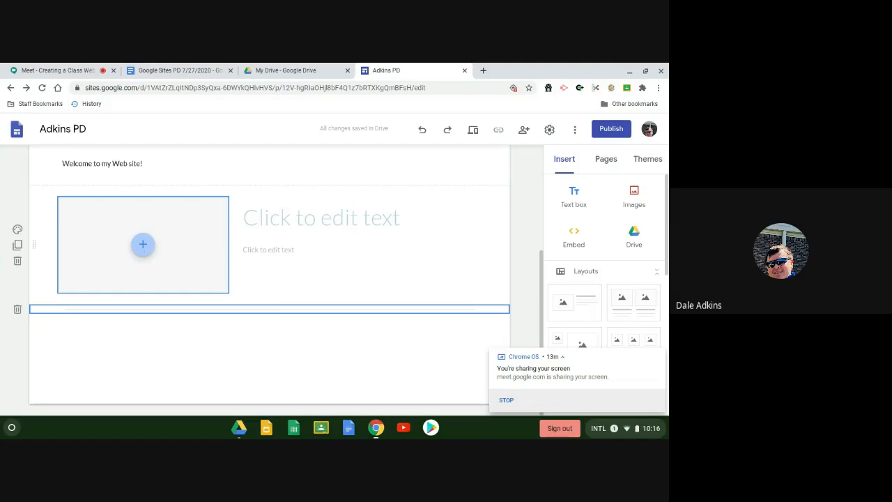
Choose YouTube as the content for the layout's image placeholder and search the videos for "welcome"
click(143, 246)
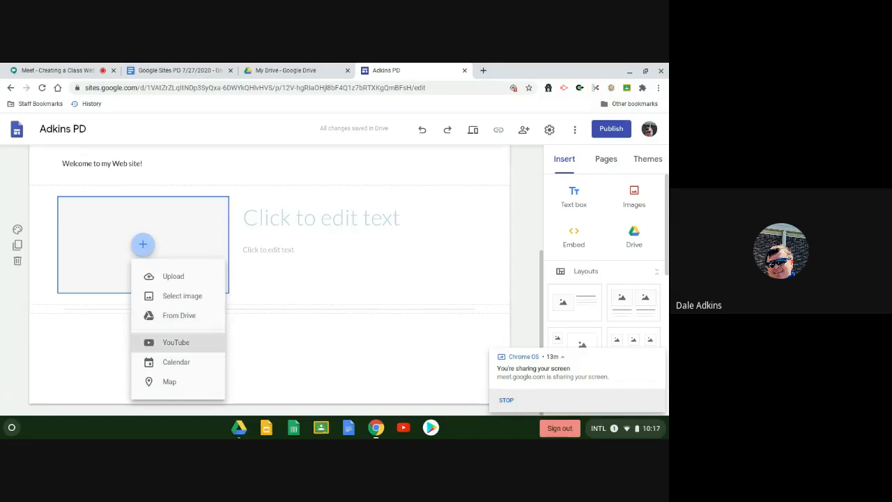
click(193, 345)
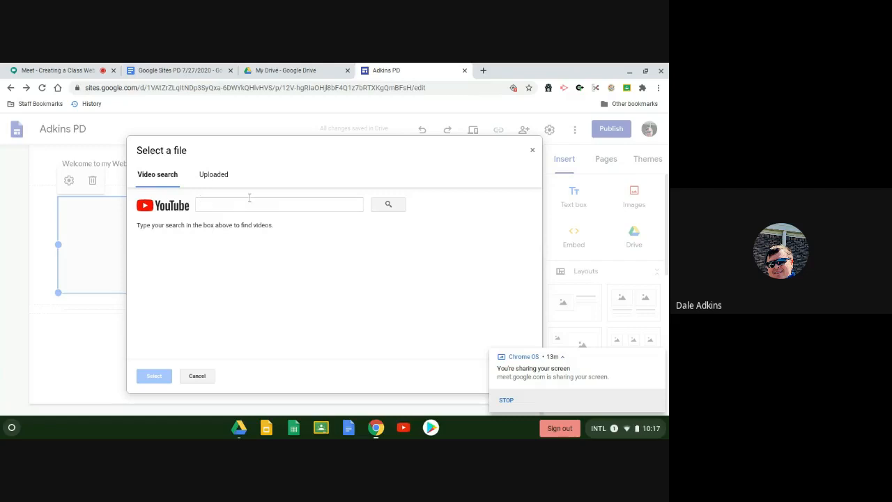
click(316, 207)
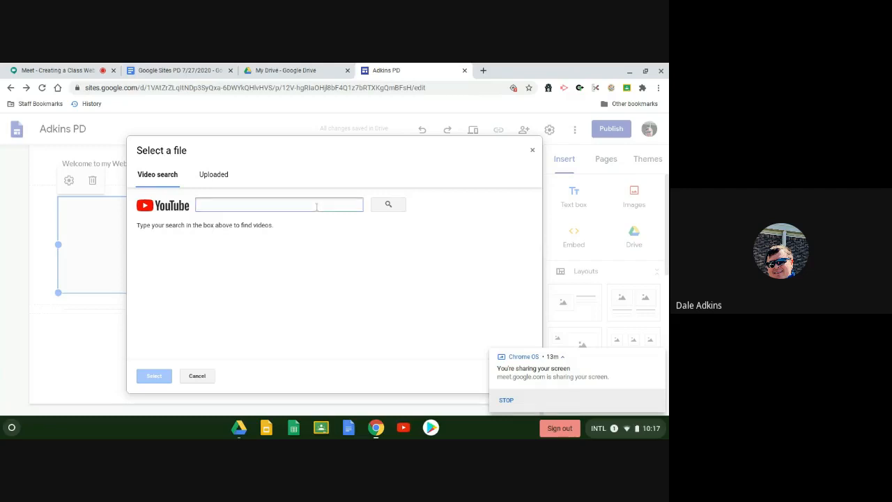
text(welcome)
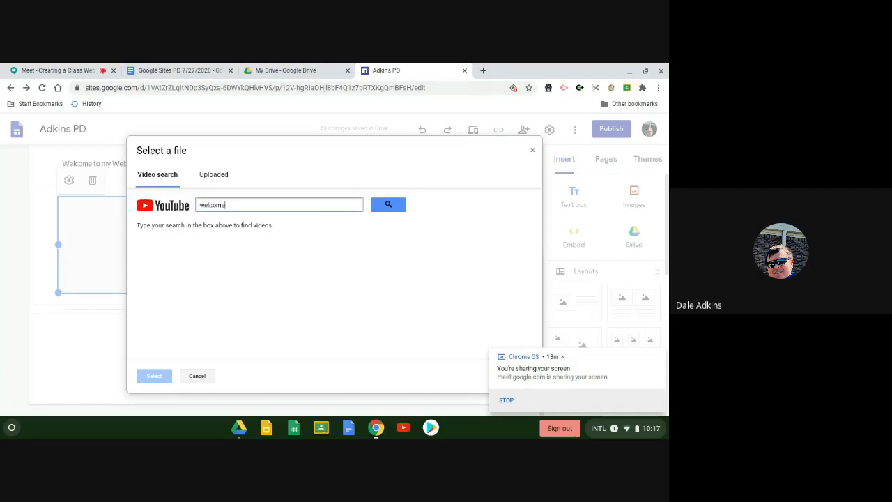
click(389, 210)
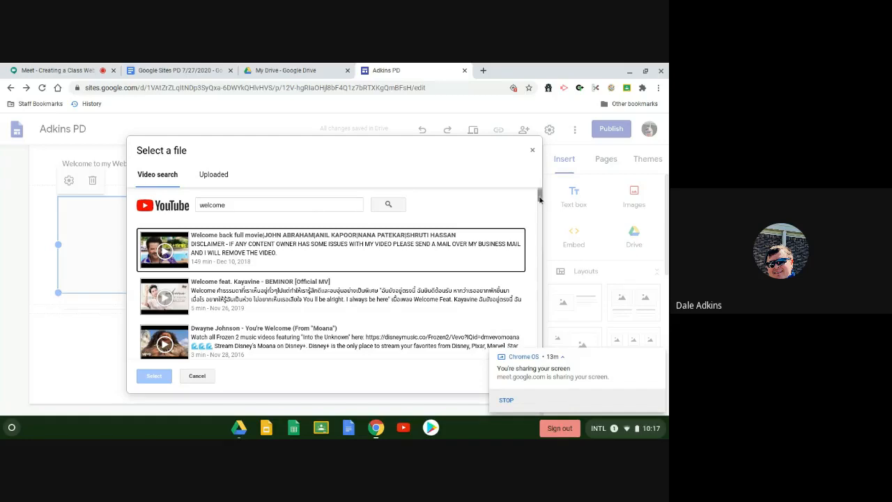
Insert the "Dwayne Johnson - You're Welcome (From "Moana")" video into the layout's placeholder and deselect it
mouse_move(539, 199)
mouse_down()
mouse_move(537, 239)
mouse_move(536, 203)
mouse_up()
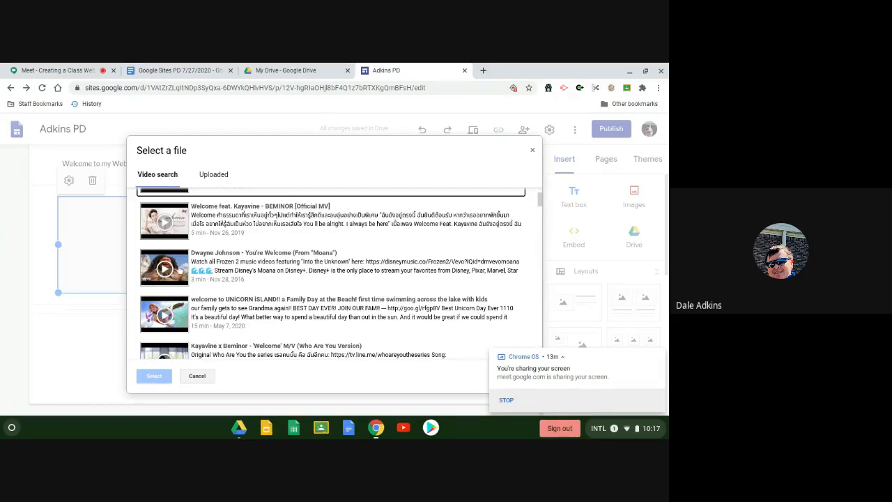
click(181, 270)
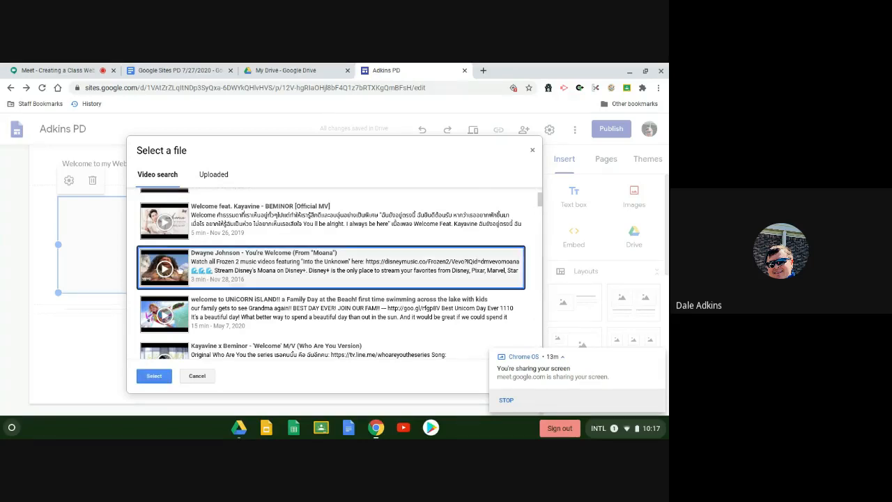
click(158, 379)
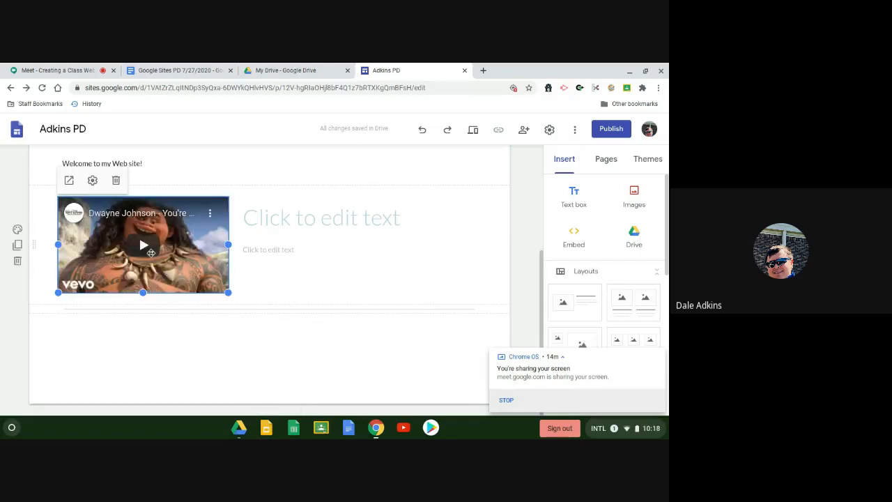
click(245, 309)
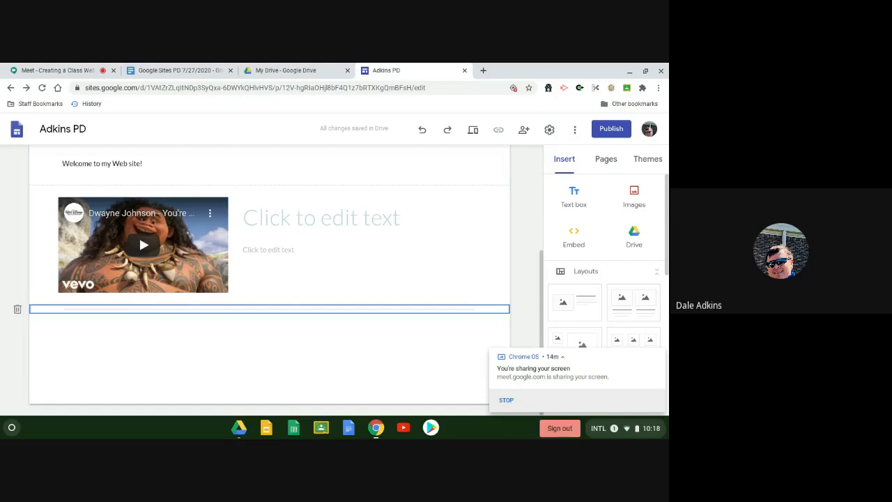
click(426, 338)
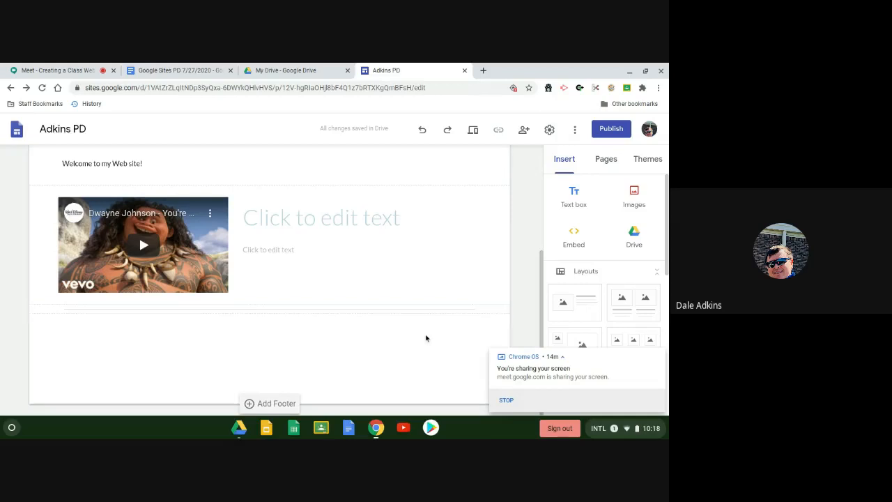
Open the calendars available for insertion and look through the My calendars list
click(571, 160)
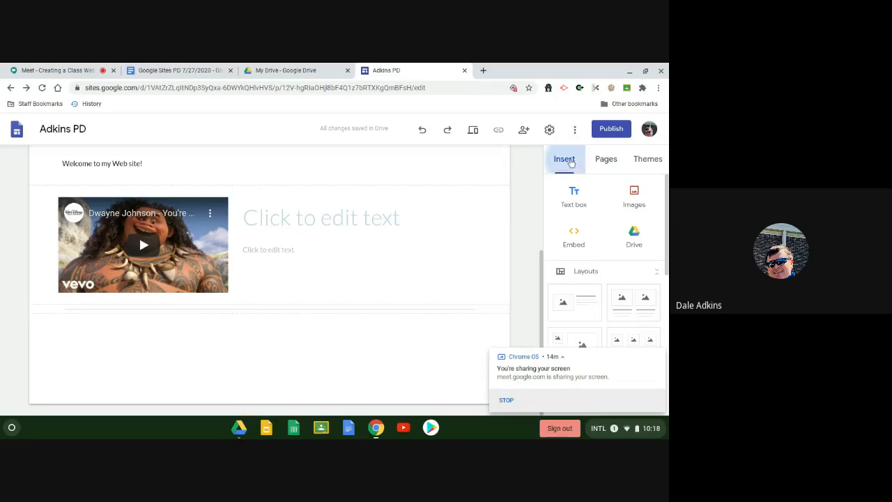
scroll(593, 209, down, 5)
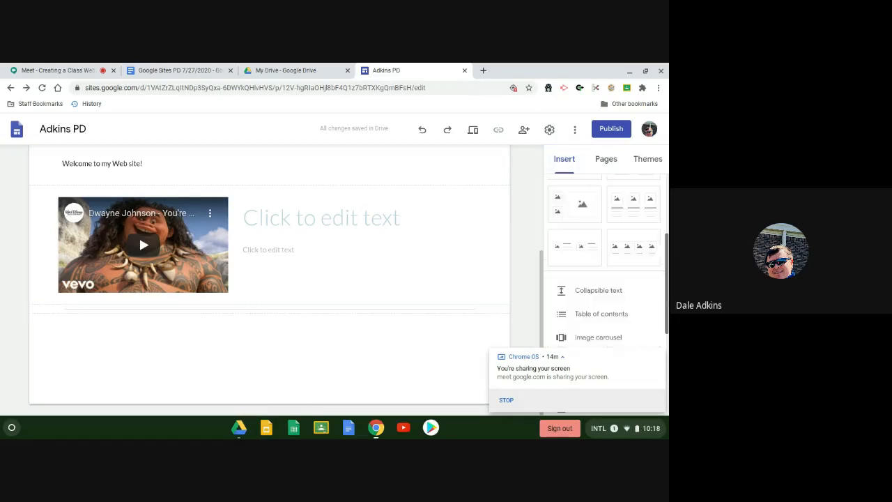
scroll(664, 373, down, 3)
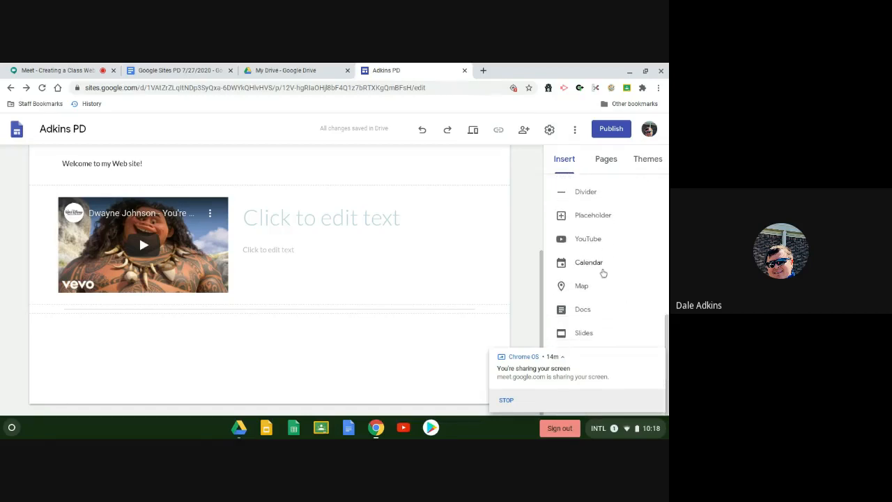
click(590, 263)
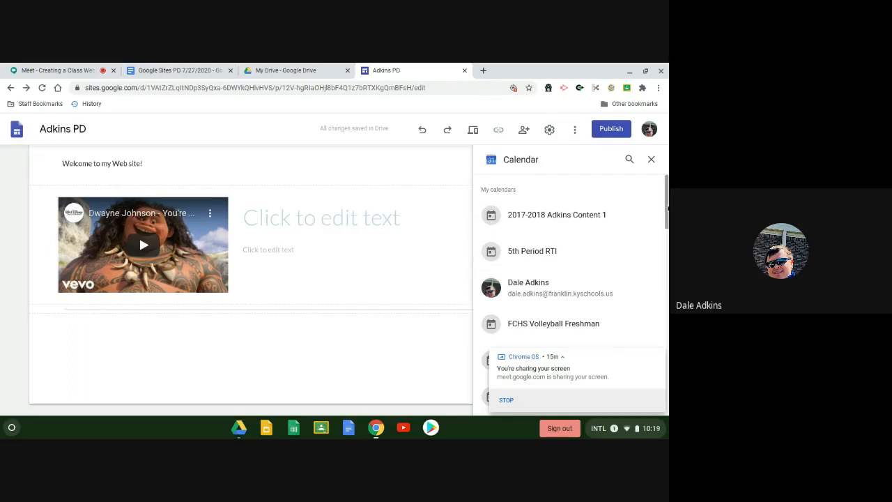
scroll(518, 227, down, 2)
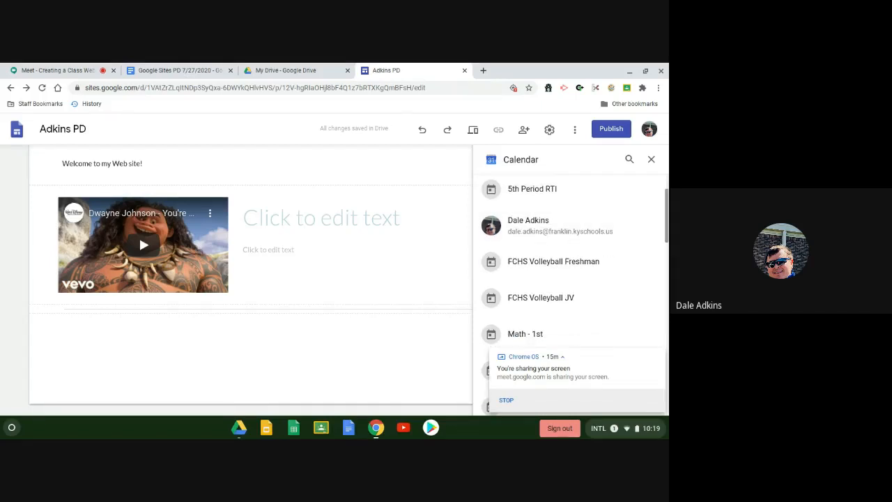
drag(667, 229, 667, 200)
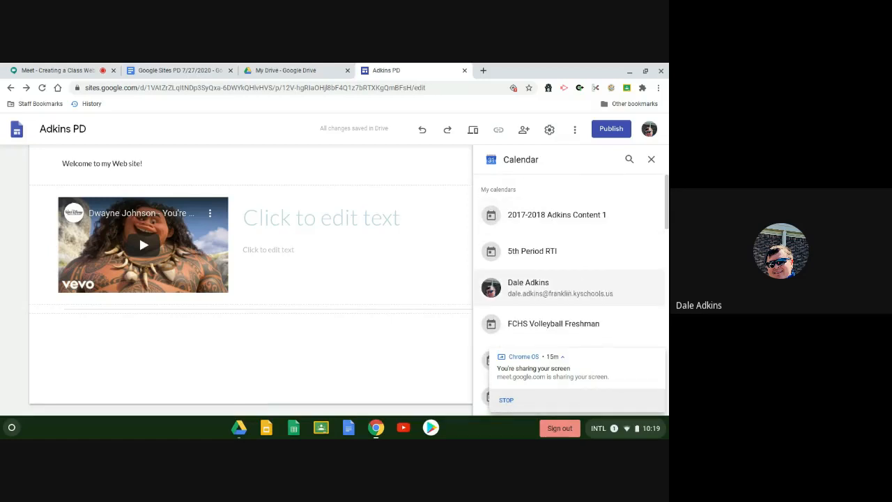
Insert the account owner's personal calendar below the divider, dismissing the screen-sharing notification that covers the insert command
click(566, 287)
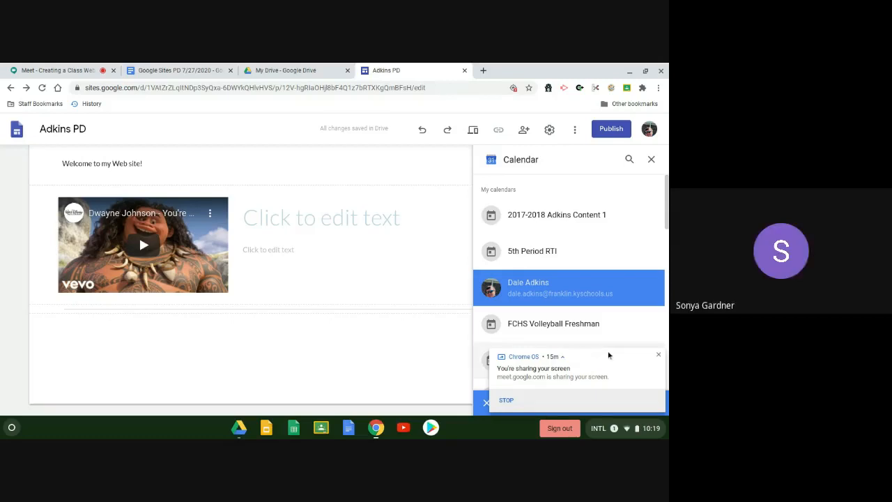
click(659, 357)
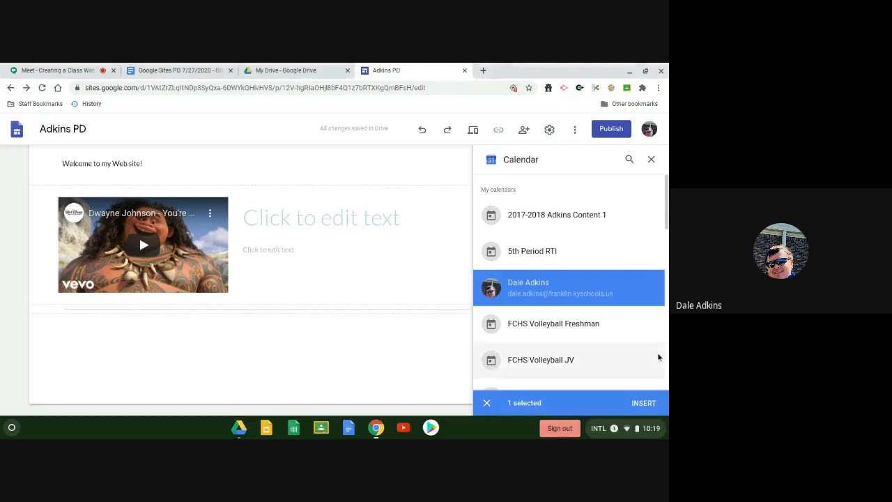
click(648, 403)
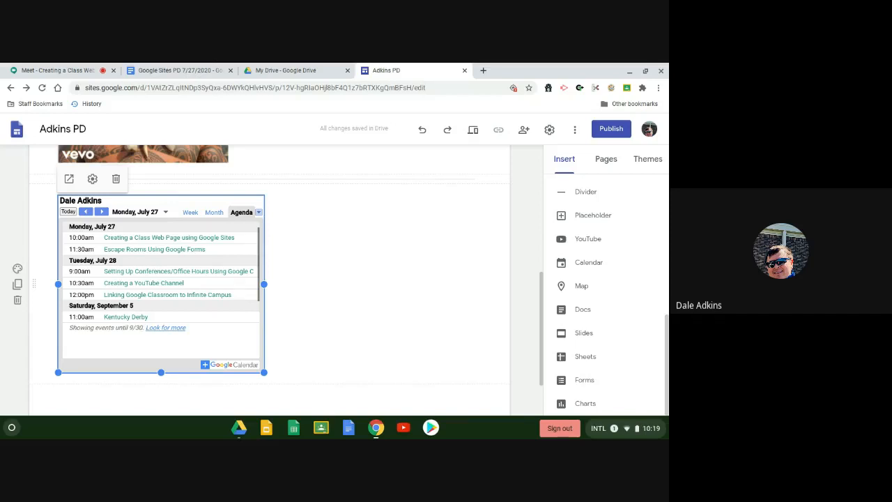
click(400, 270)
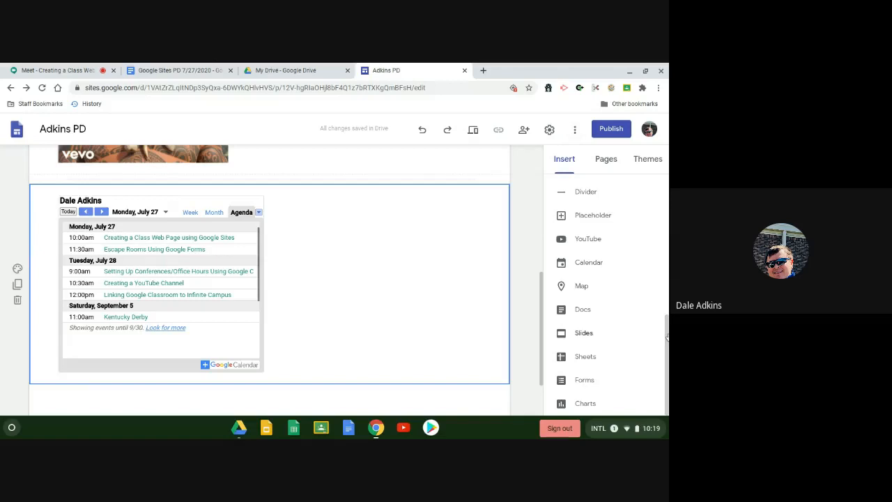
Open the embed-from-the-web dialog for a URL, and load calendar.google.com/calendar/r in a new browser tab
scroll(649, 323, up, 10)
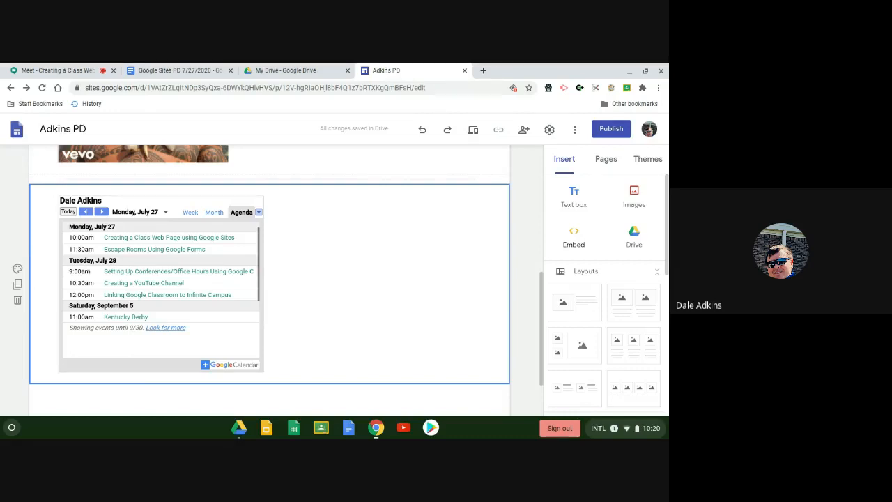
click(574, 237)
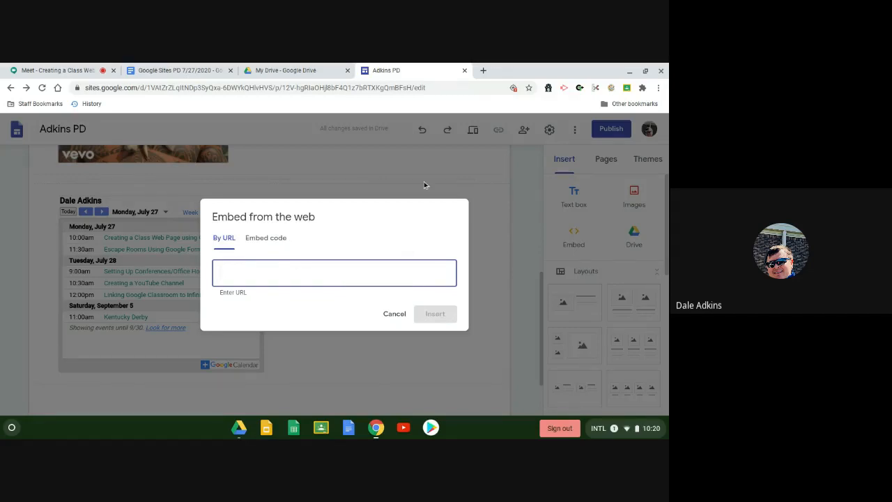
click(483, 71)
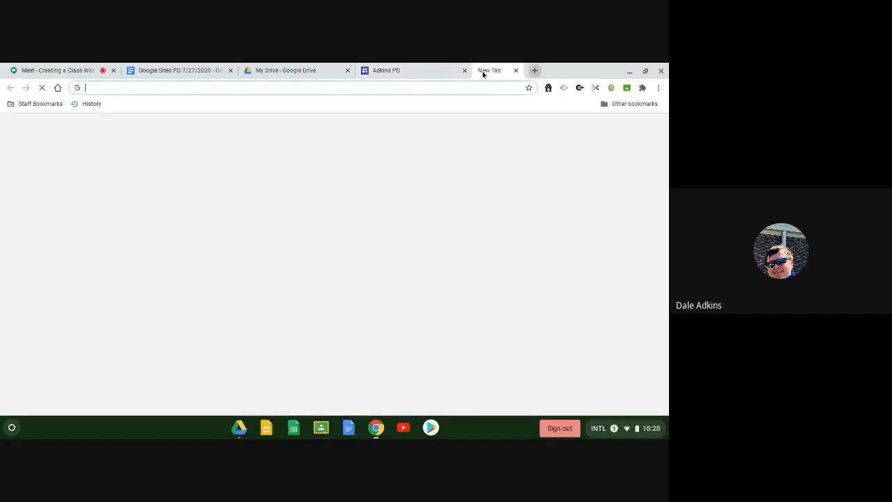
text(calendar.google.com/calendar/r)
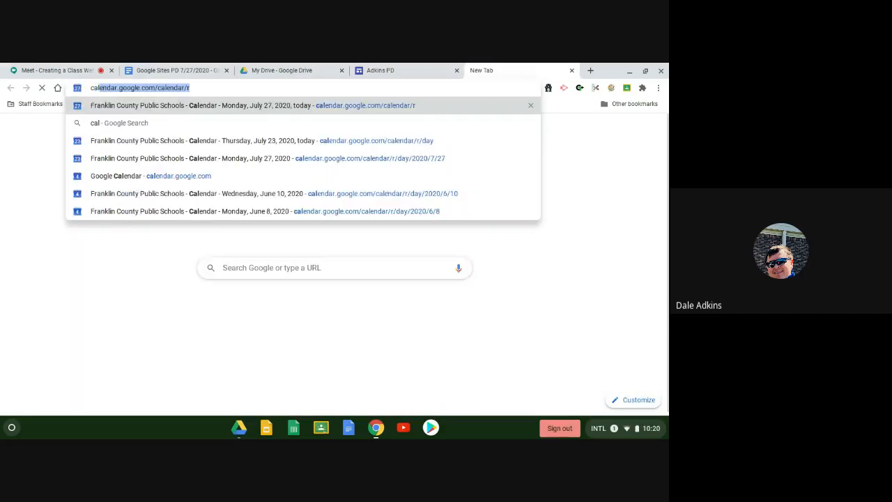
key(Return)
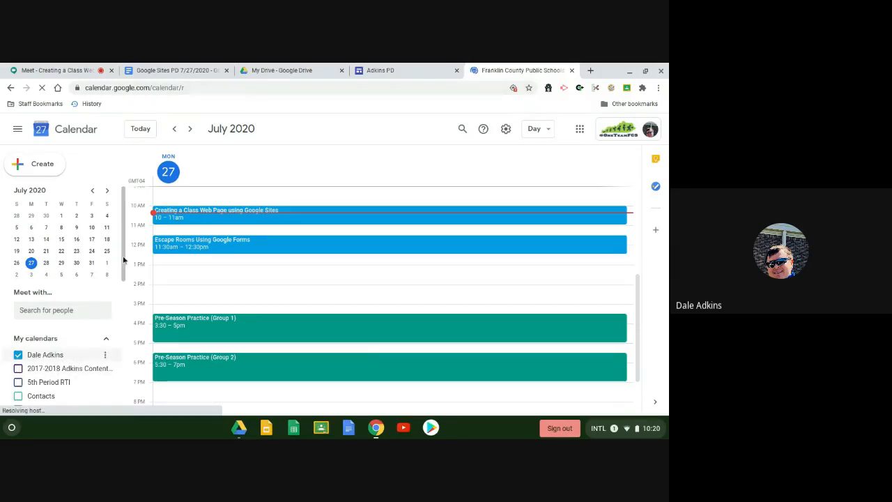
Allow Google Calendar's notifications and open the account owner's personal calendar settings at the Integrate calendar section containing the embed code
scroll(125, 258, down, 2)
scroll(125, 262, down, 3)
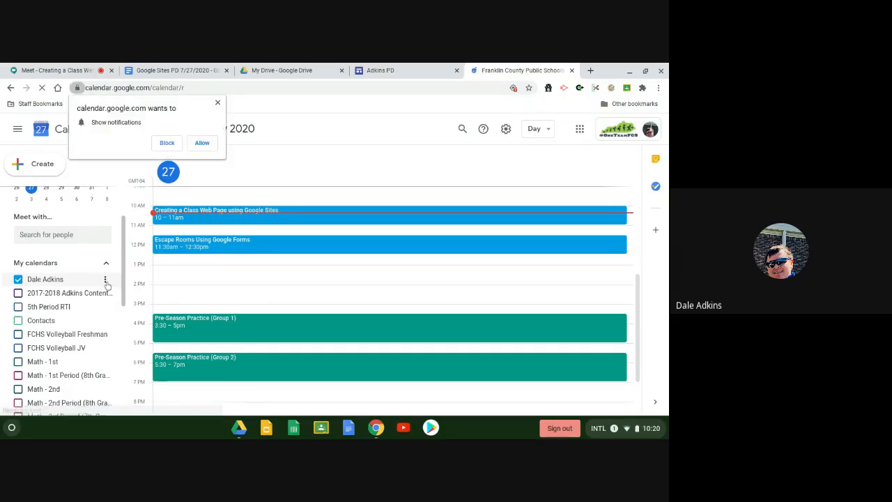
click(202, 142)
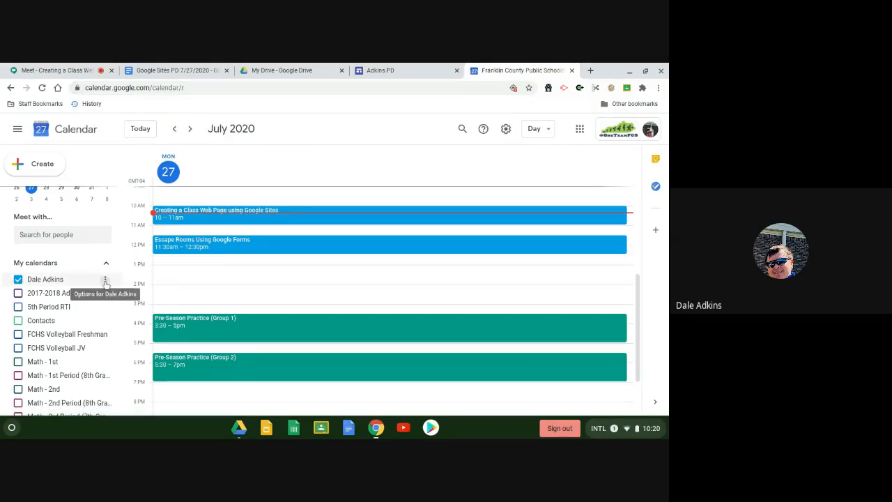
click(105, 281)
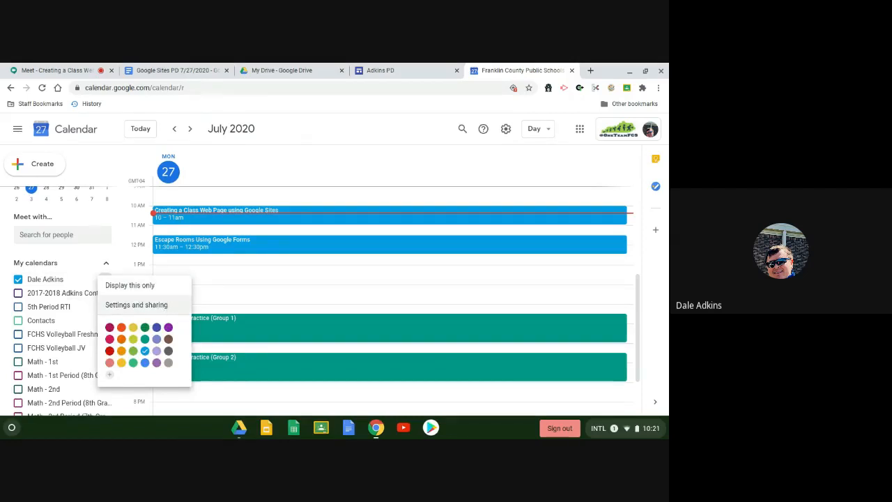
click(171, 306)
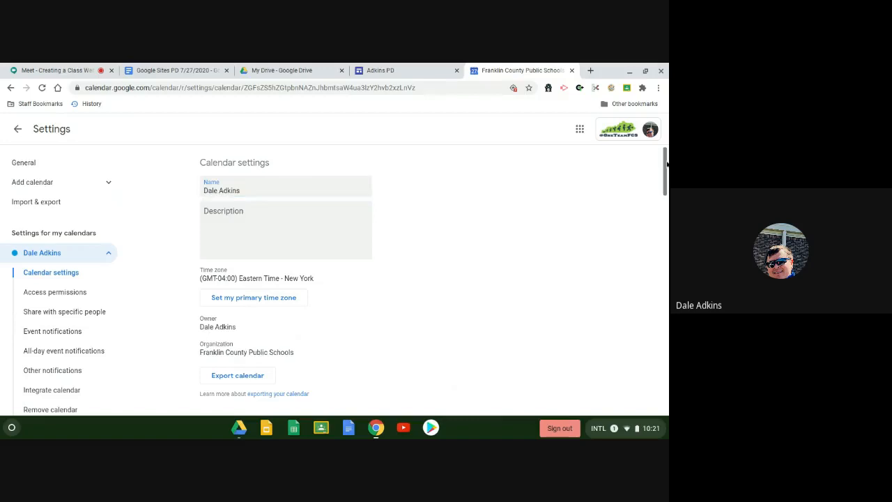
drag(666, 164, 667, 351)
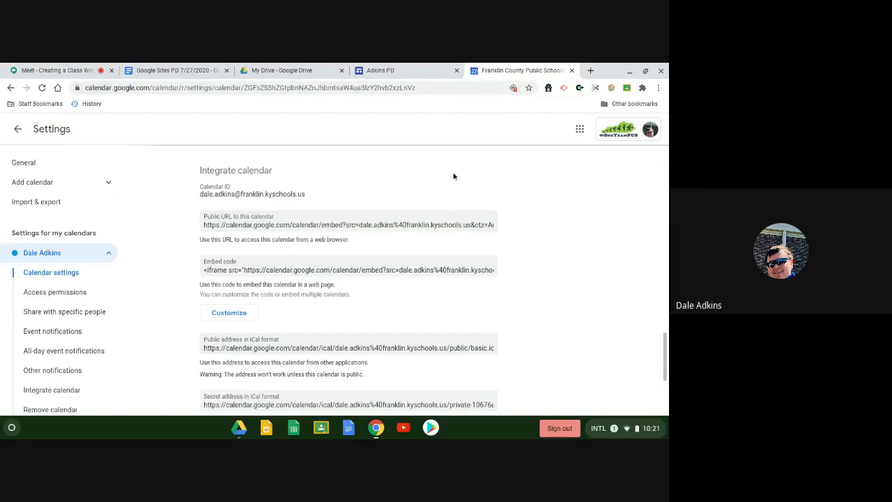
Examine the embed-code entry of the site's web embed dialog alongside the calendar's integration settings, and close the dialog without inserting anything
click(418, 73)
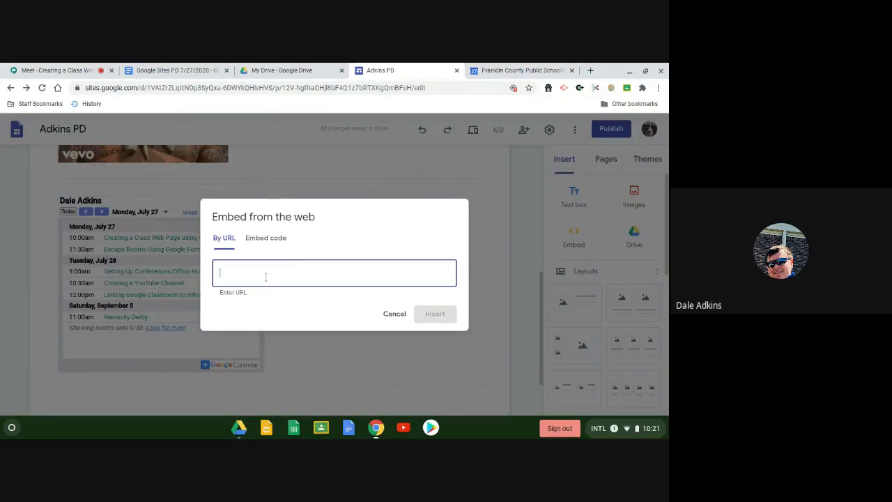
click(269, 238)
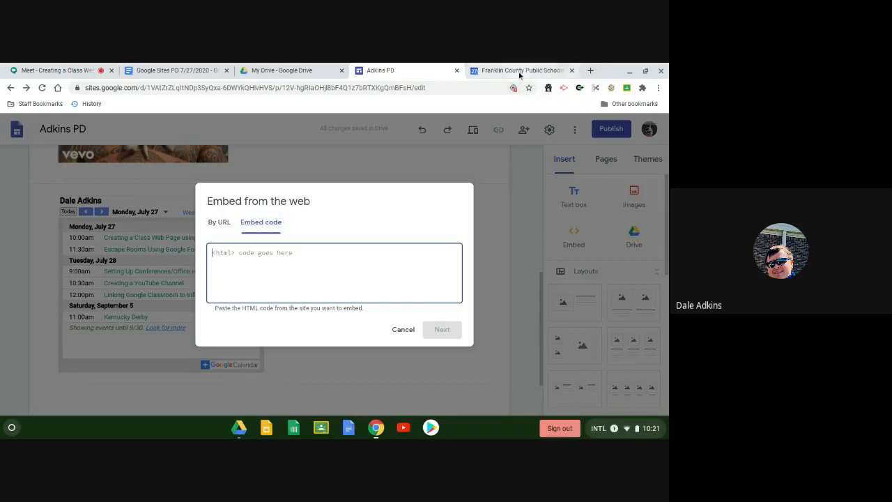
click(519, 72)
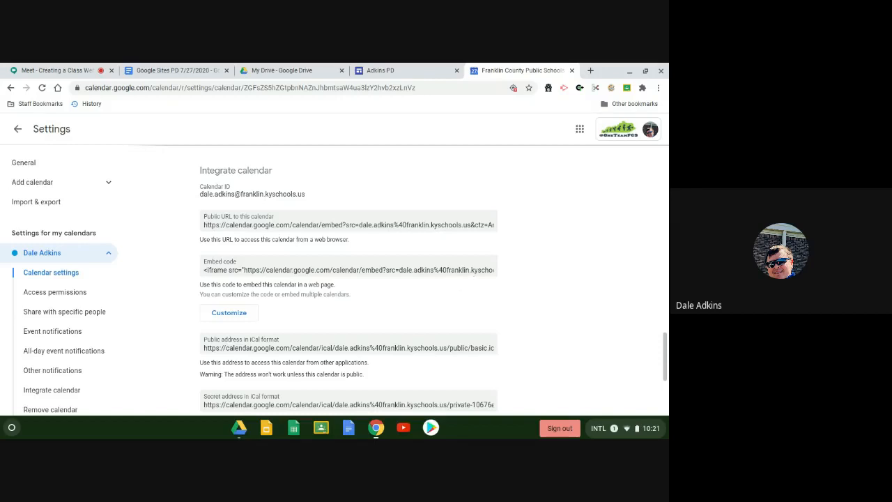
click(418, 71)
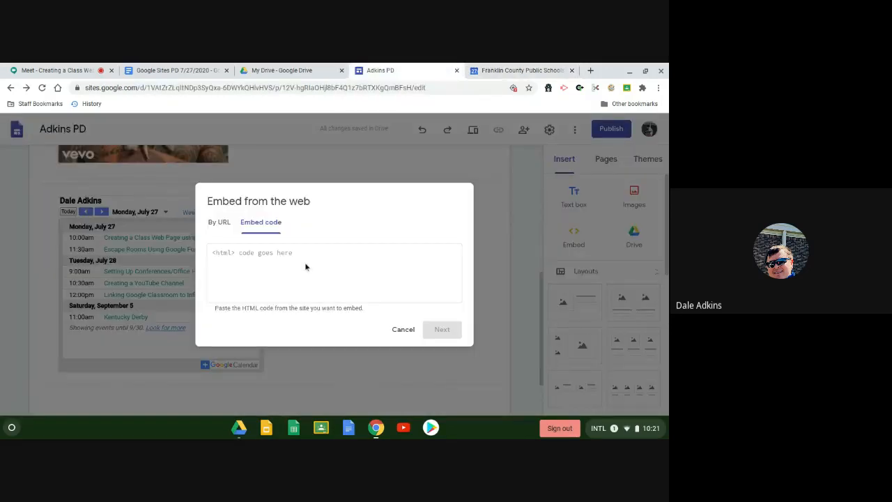
click(418, 282)
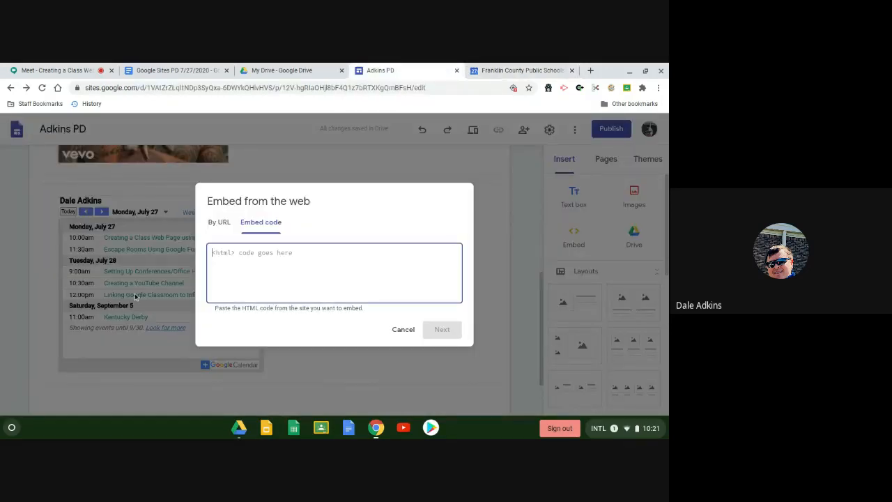
click(501, 259)
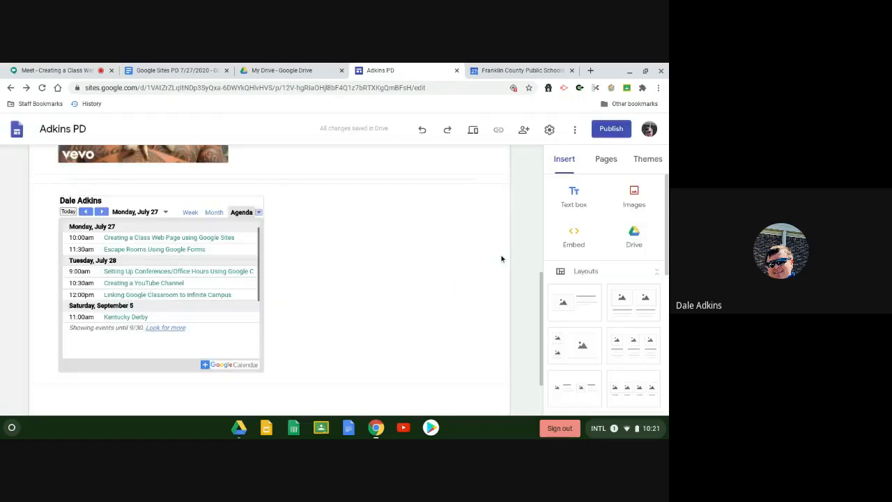
click(213, 213)
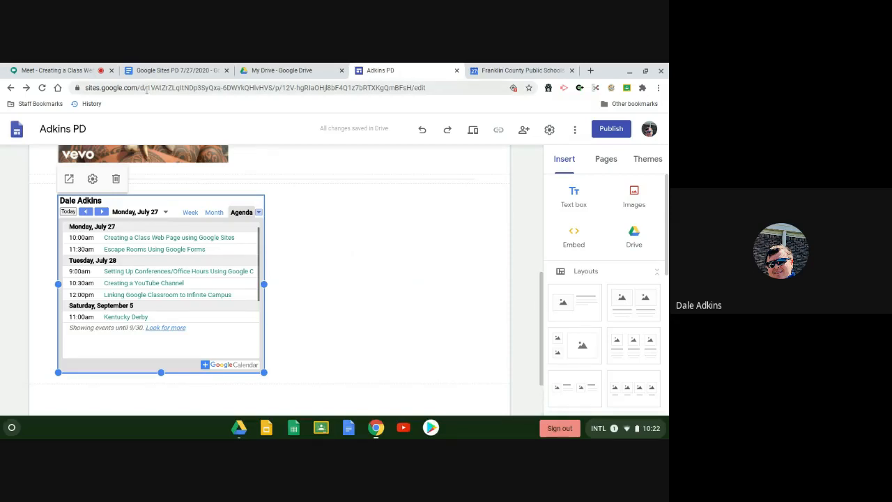
click(62, 73)
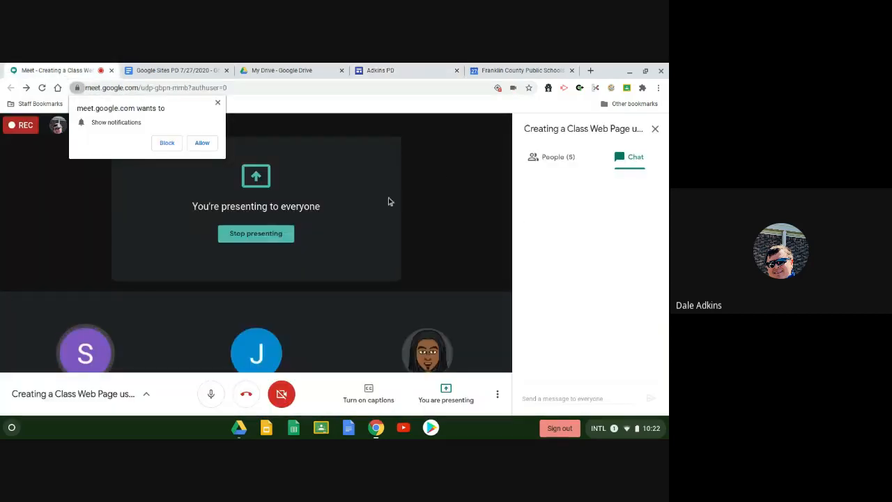
click(202, 72)
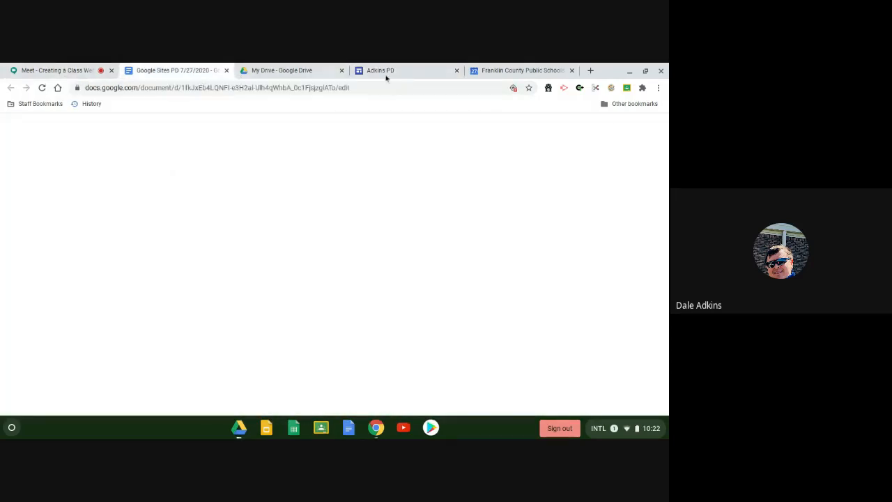
click(422, 73)
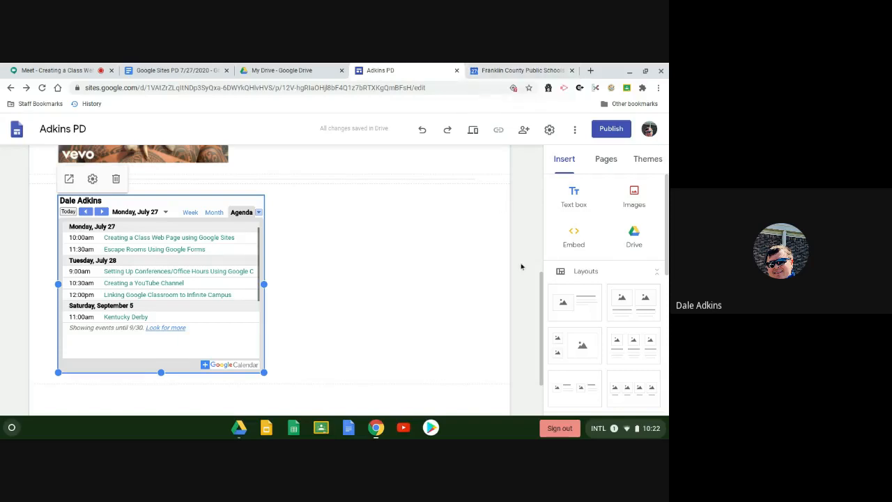
Add a new page named Assignments to the site, and test the header navigation between Welcome! and Assignments
click(603, 161)
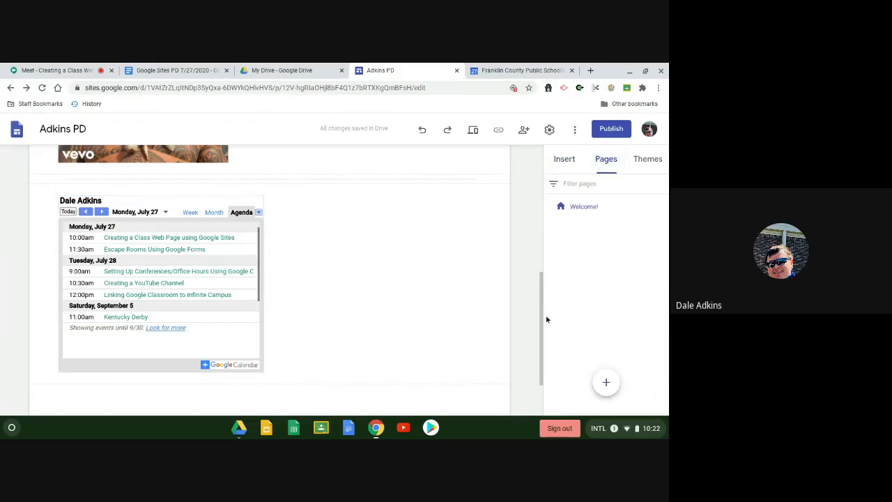
drag(542, 321, 541, 175)
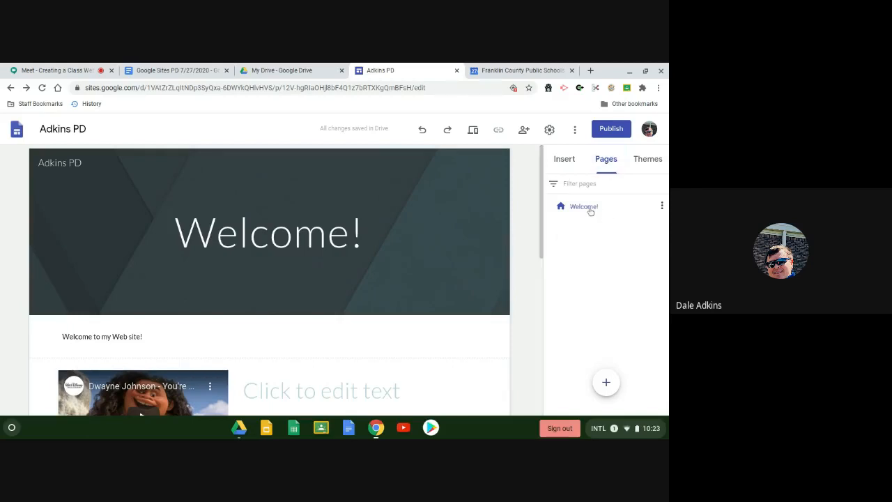
drag(590, 209, 599, 214)
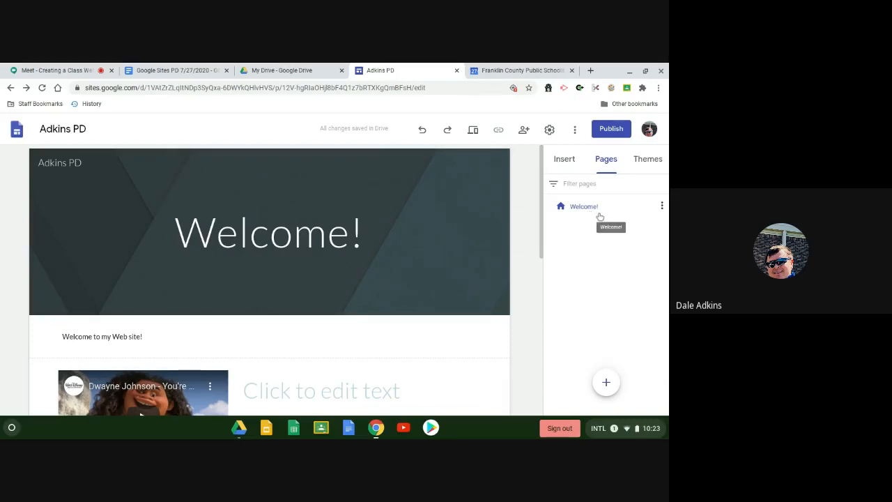
mouse_move(606, 380)
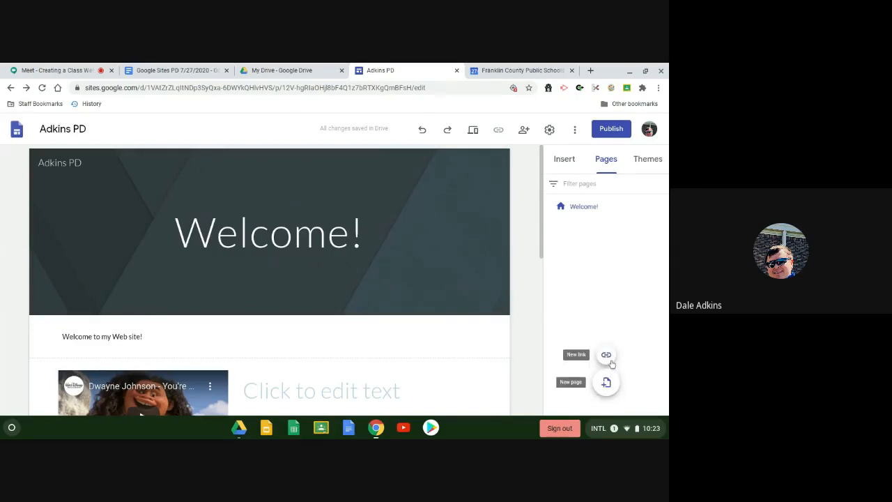
click(607, 383)
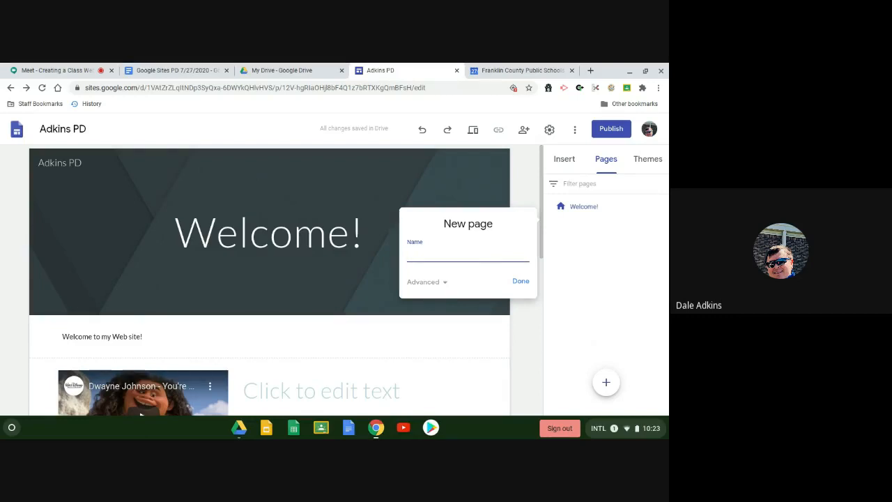
text(Assignments)
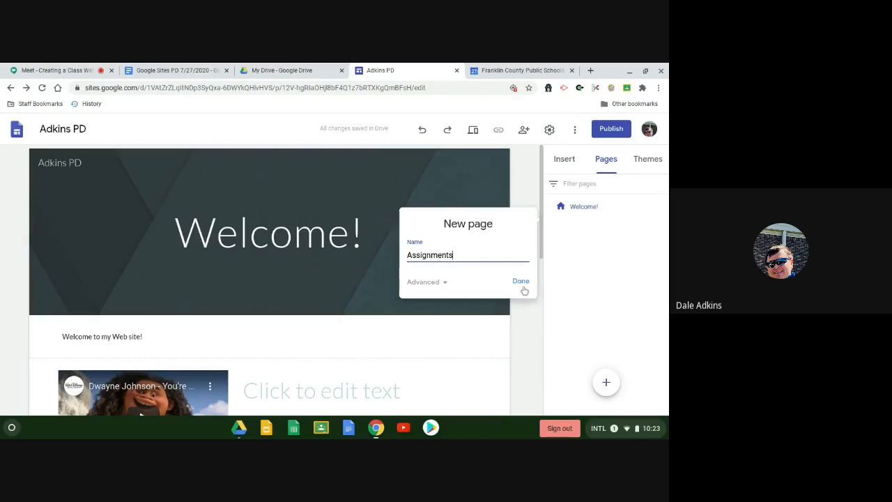
click(521, 281)
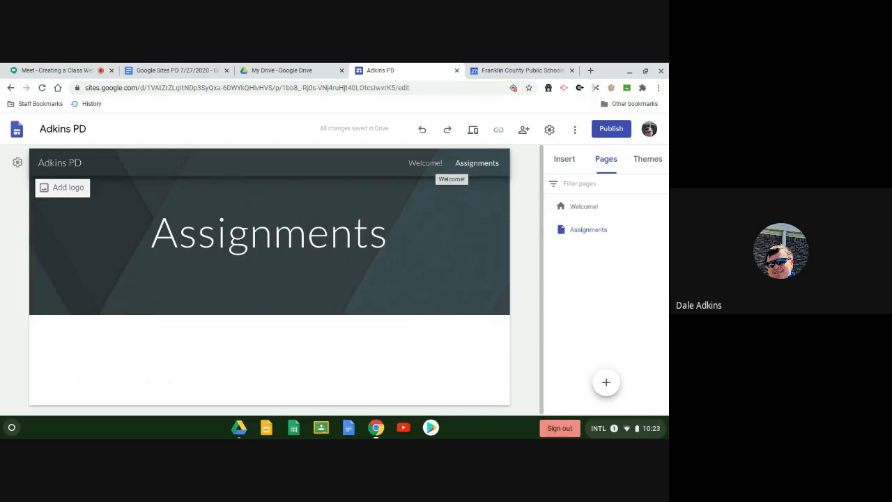
click(430, 164)
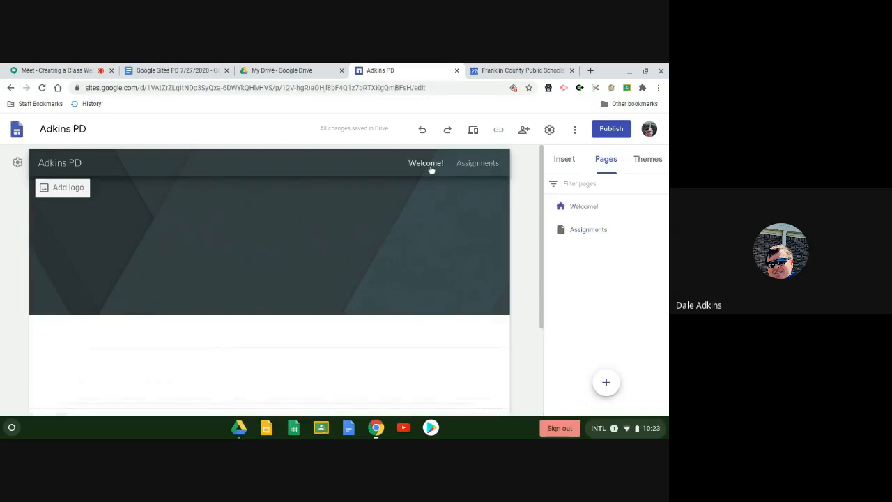
click(480, 166)
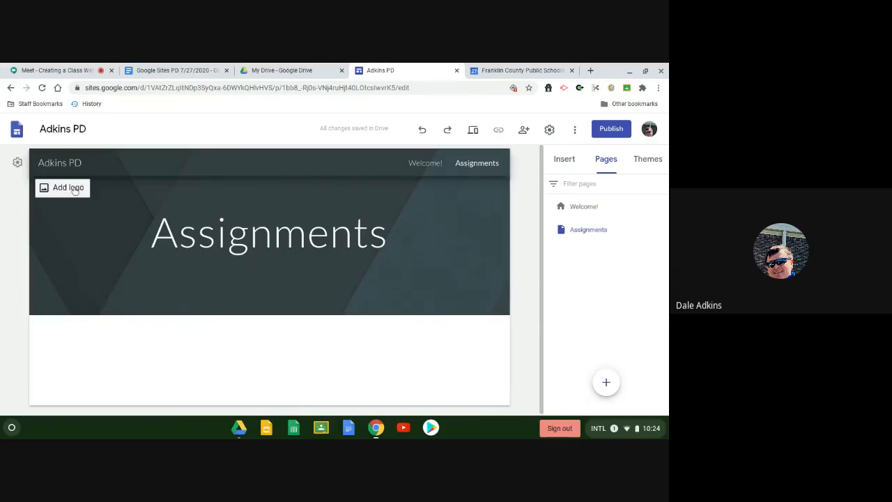
Review the site's brand images, viewer tools and analytics settings, and close the settings without changes
click(75, 188)
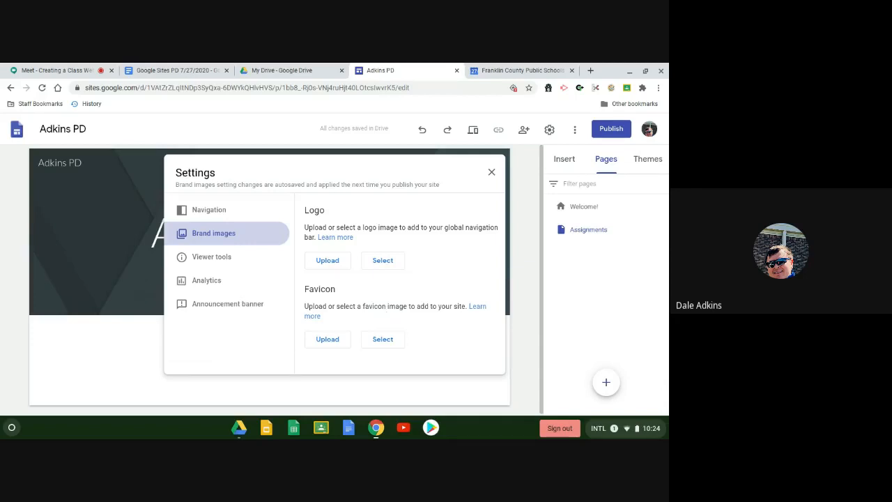
click(231, 258)
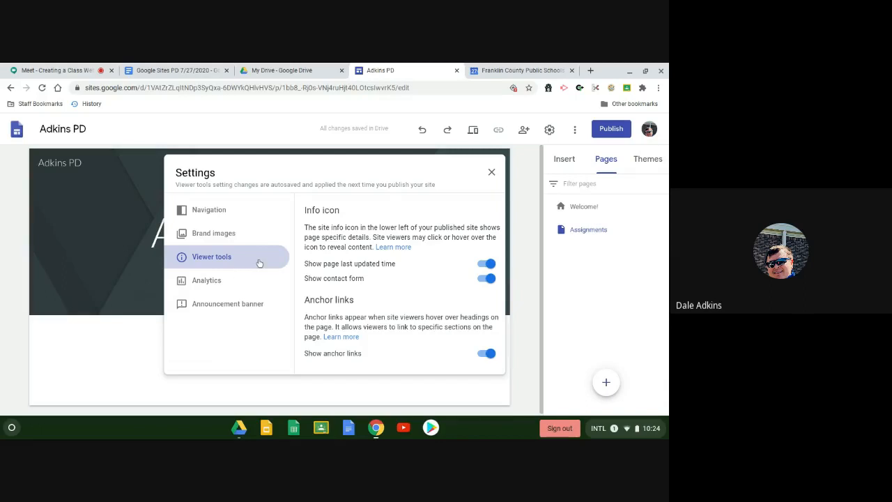
click(241, 285)
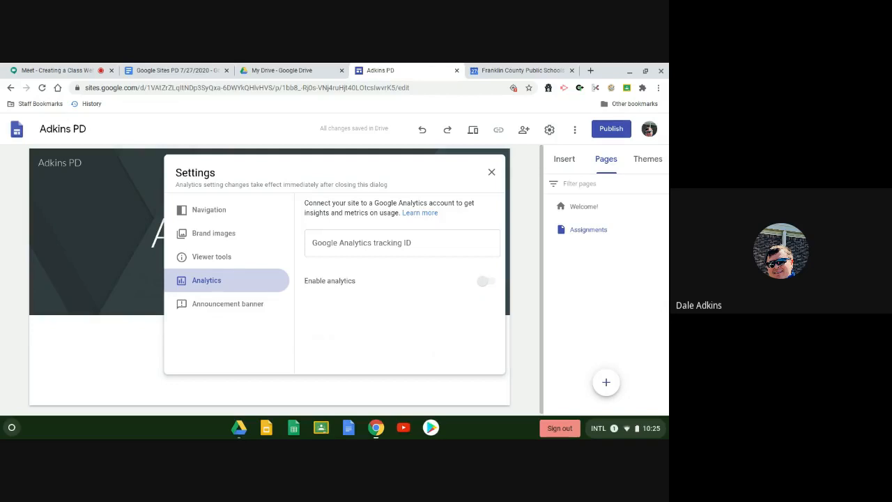
click(491, 174)
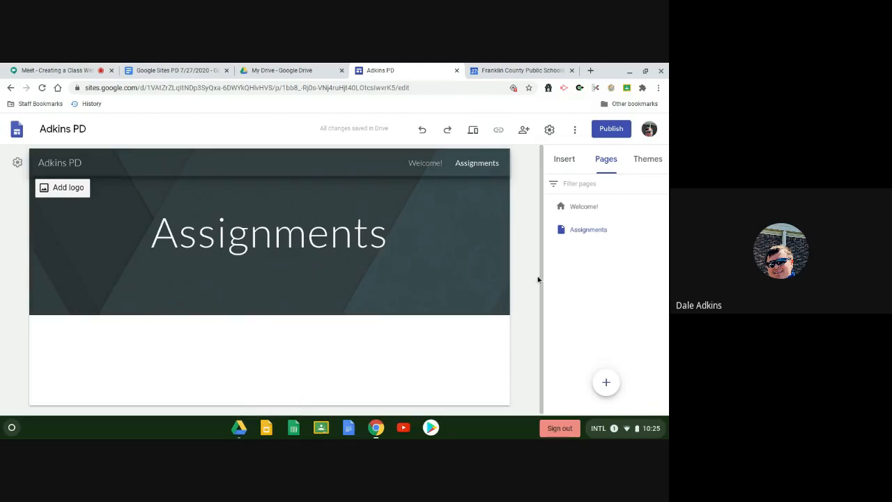
Close the browser tab with the Google Calendar settings and return to the Assignments page in the site editor
drag(542, 278, 543, 296)
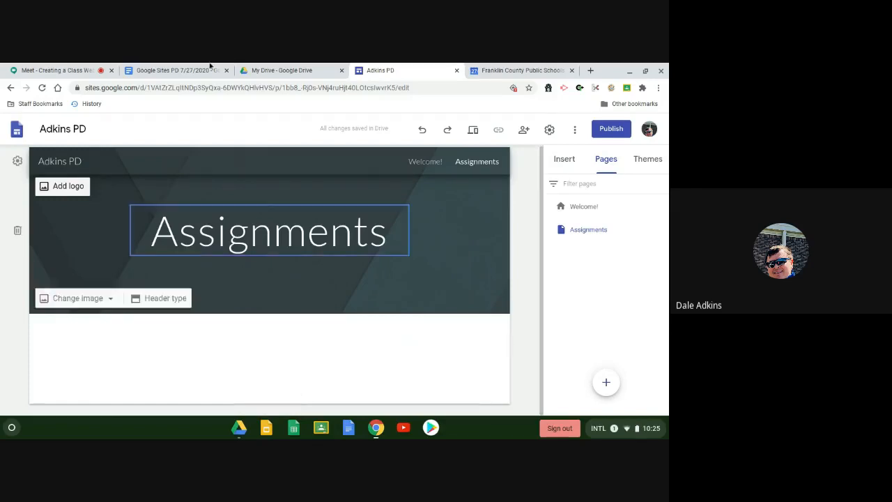
click(40, 70)
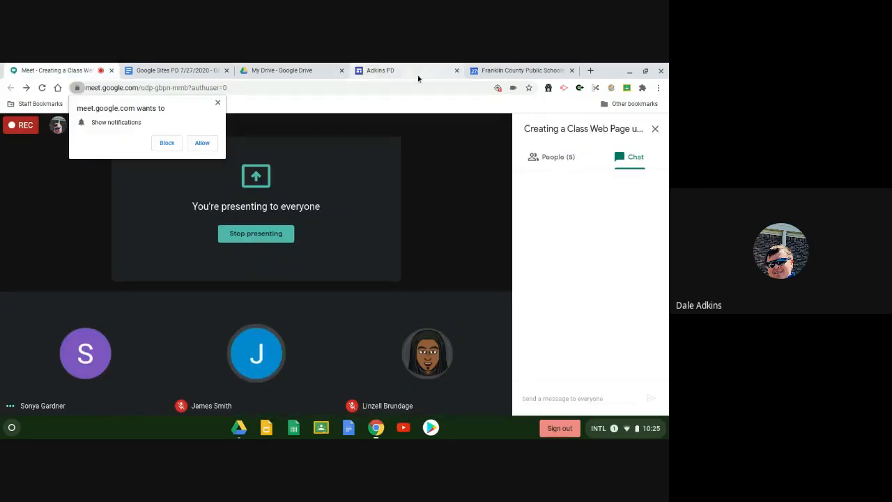
click(503, 71)
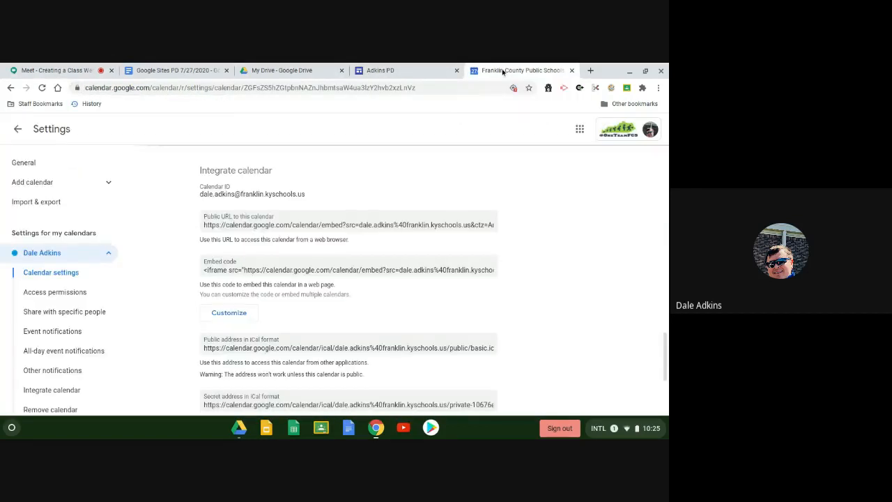
click(571, 71)
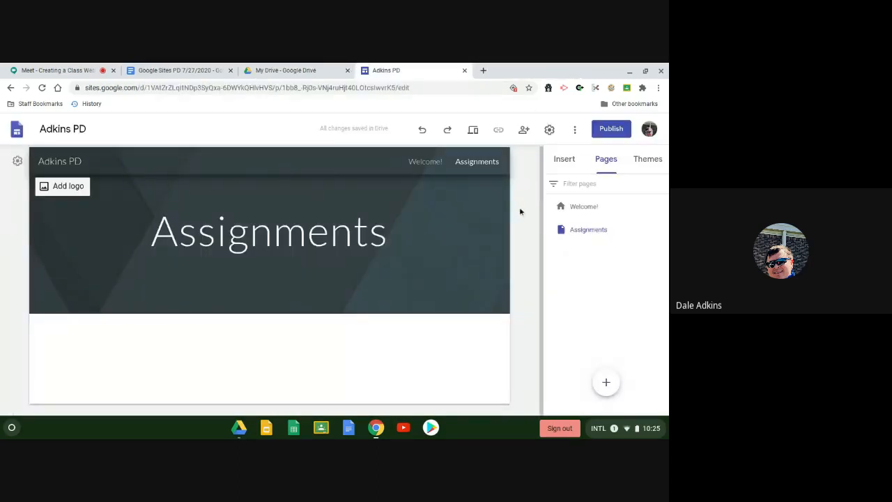
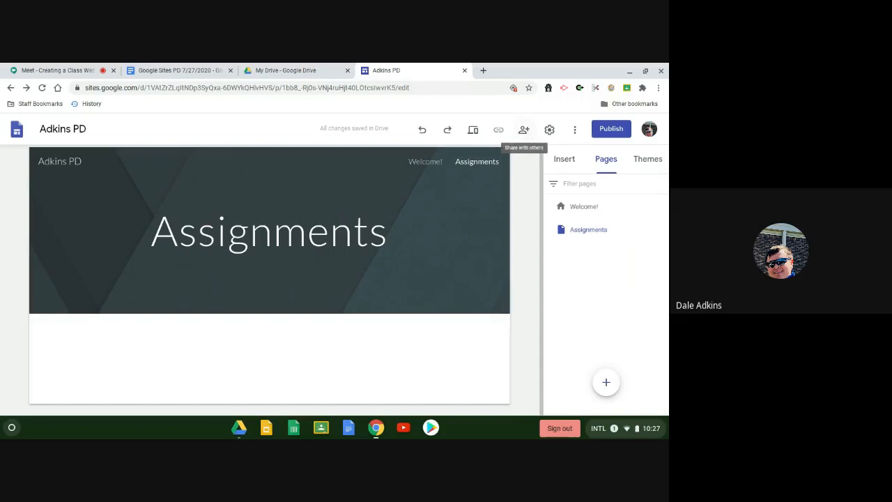
In the site's link sharing, try draft access for Franklin County Public Schools and Anyone with the link, and set the draft back to Restricted
click(524, 131)
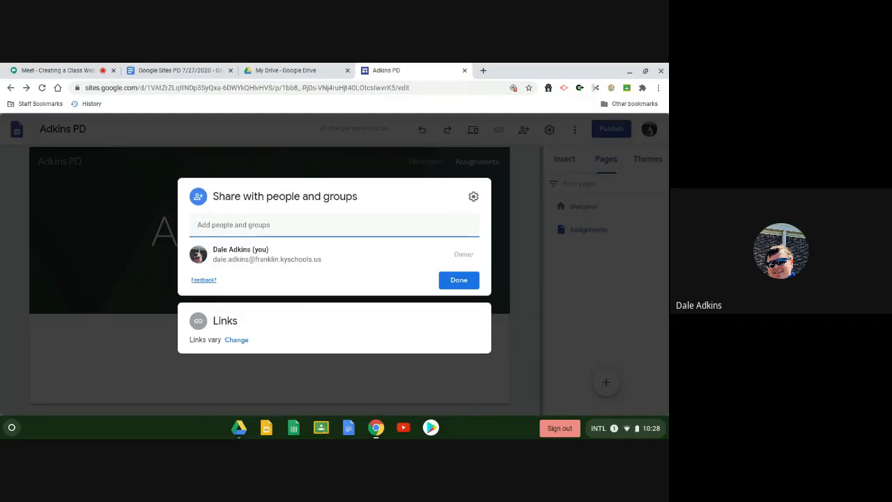
click(245, 340)
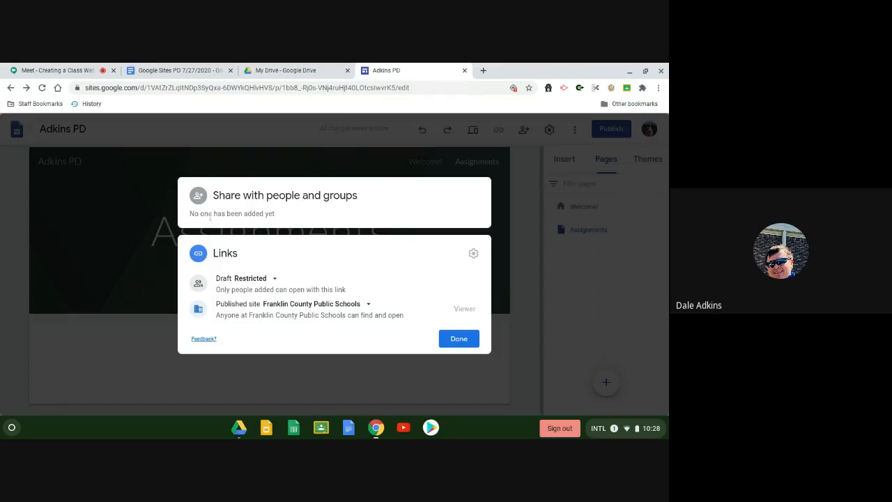
click(275, 281)
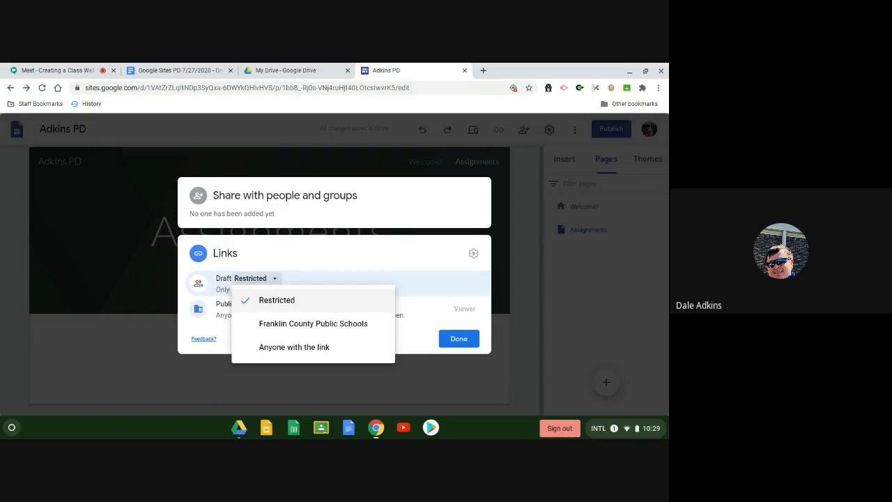
click(349, 324)
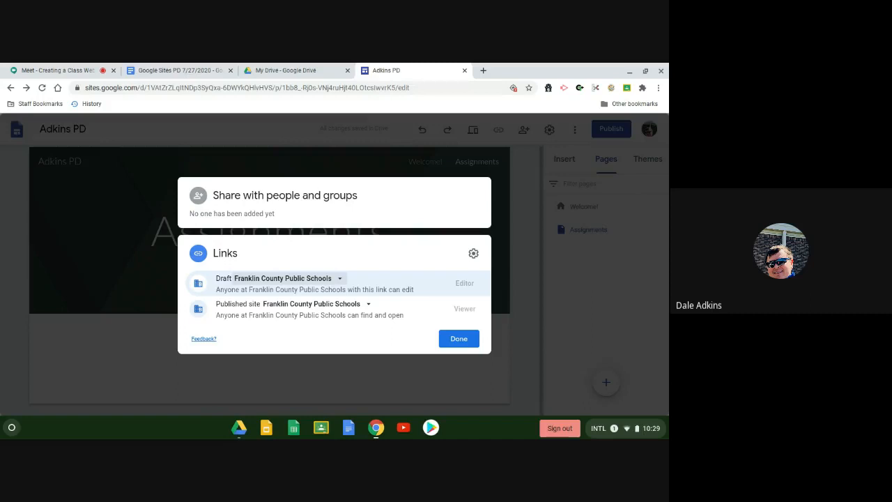
click(339, 283)
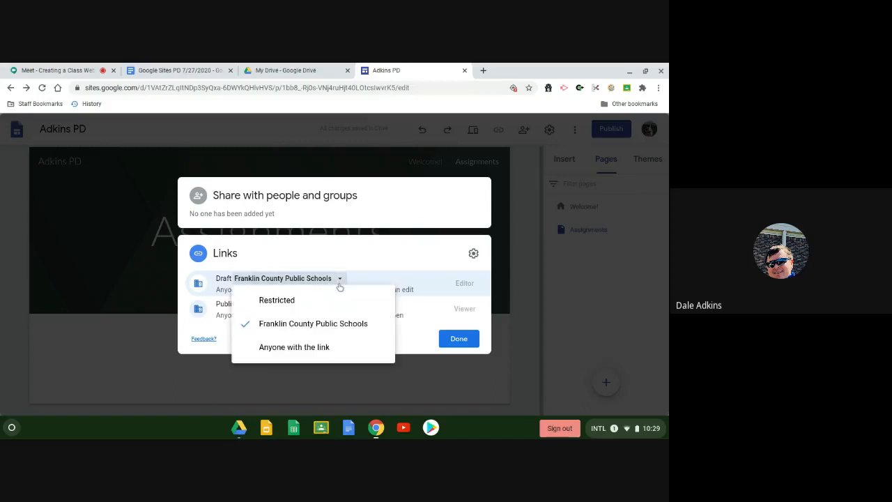
click(342, 351)
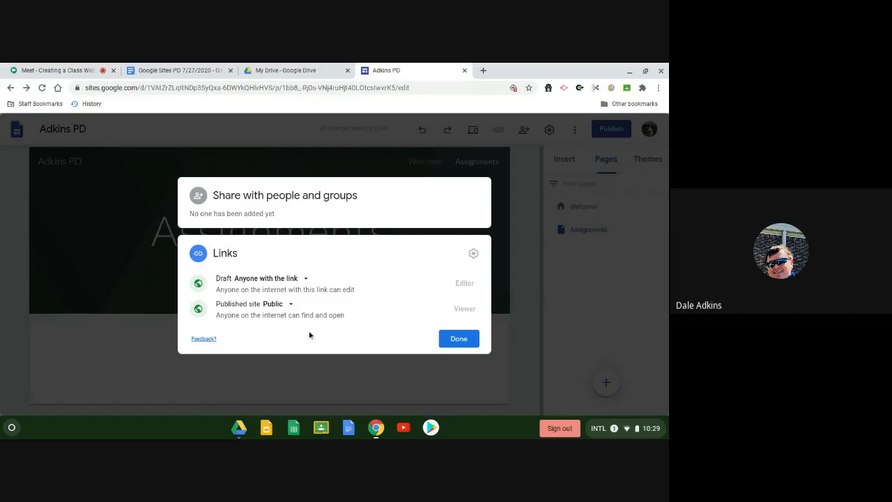
click(305, 278)
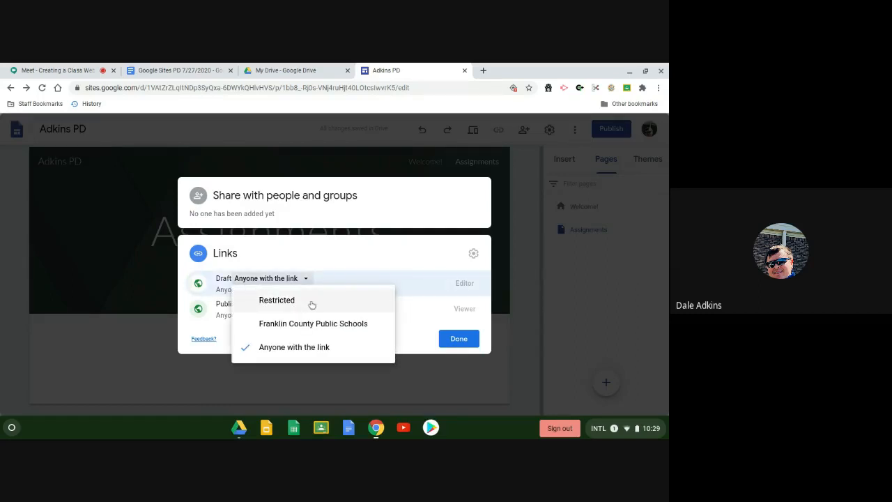
click(312, 303)
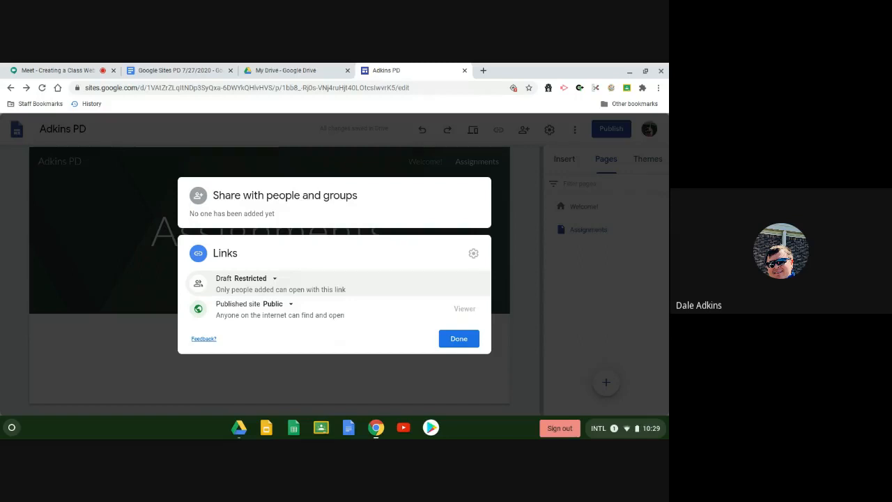
Try limiting the published site's access to Franklin County Public Schools, and set it back to Public
click(292, 306)
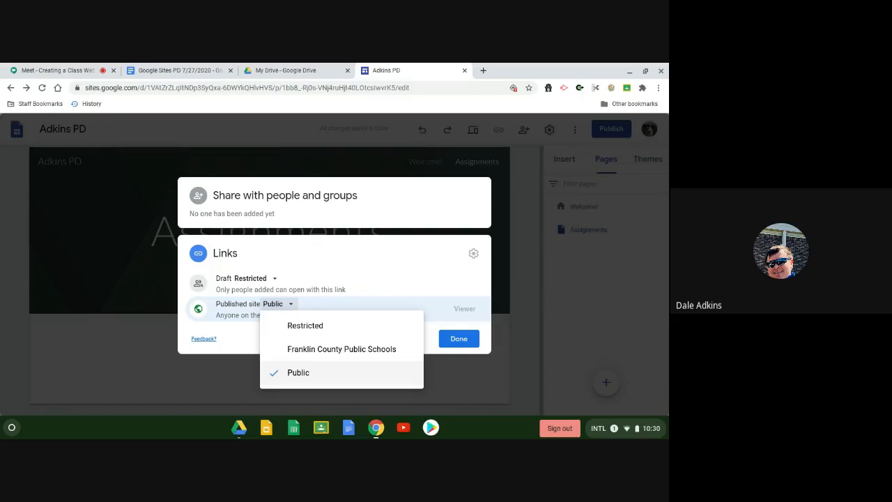
click(315, 378)
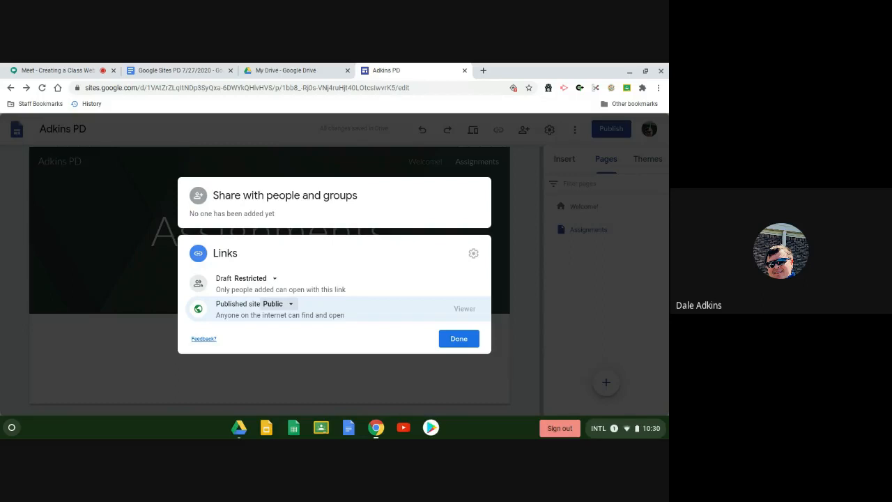
click(280, 306)
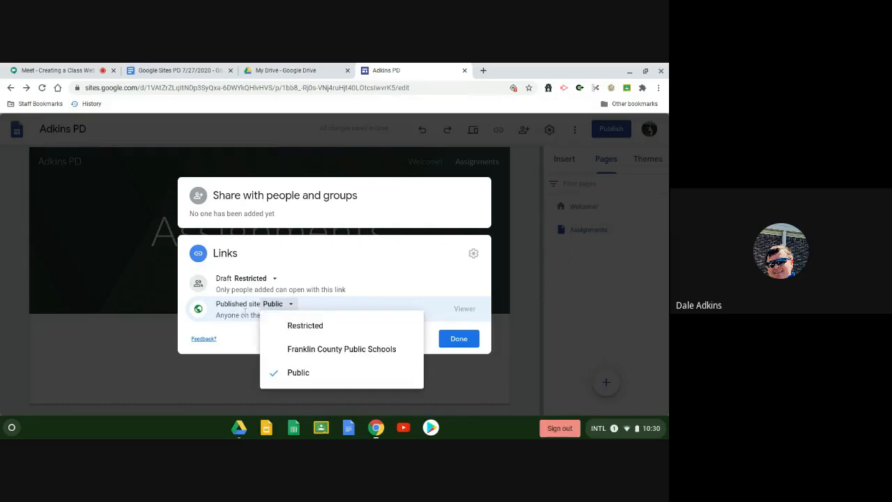
click(298, 348)
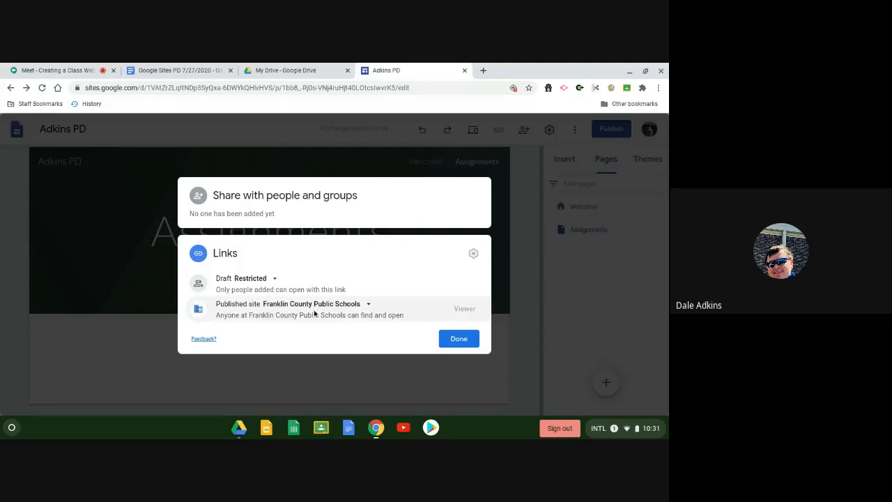
click(368, 306)
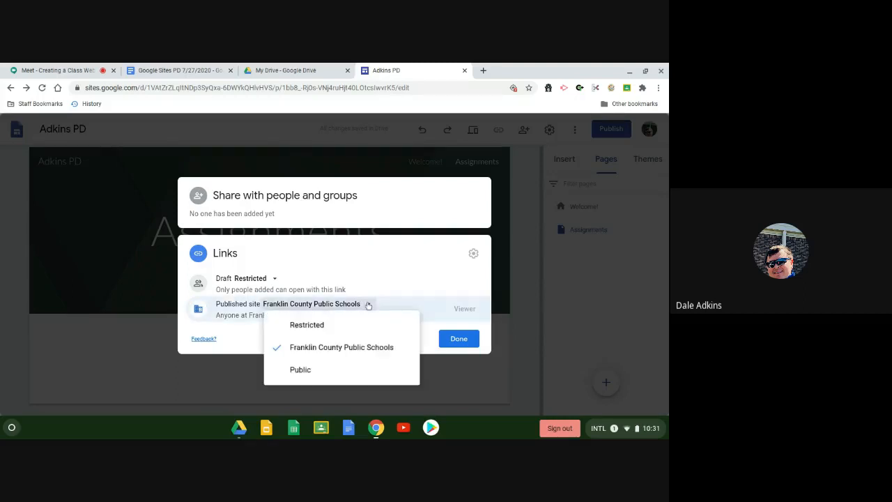
click(340, 377)
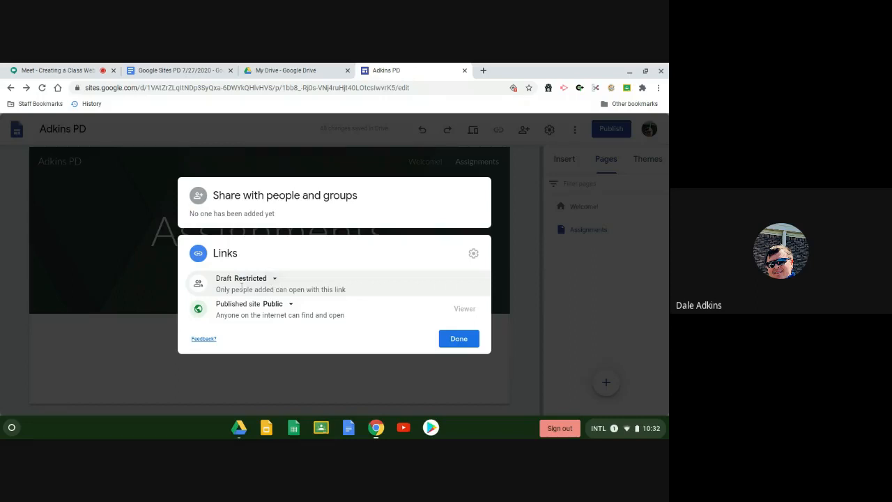
Start adding a colleague to the site's sharing with the Published Viewer role, and cancel the invitation
click(276, 213)
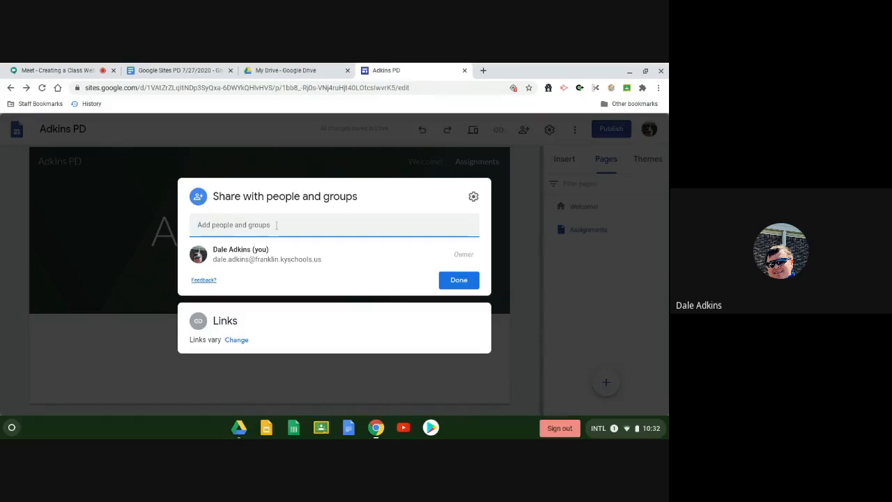
text(cai)
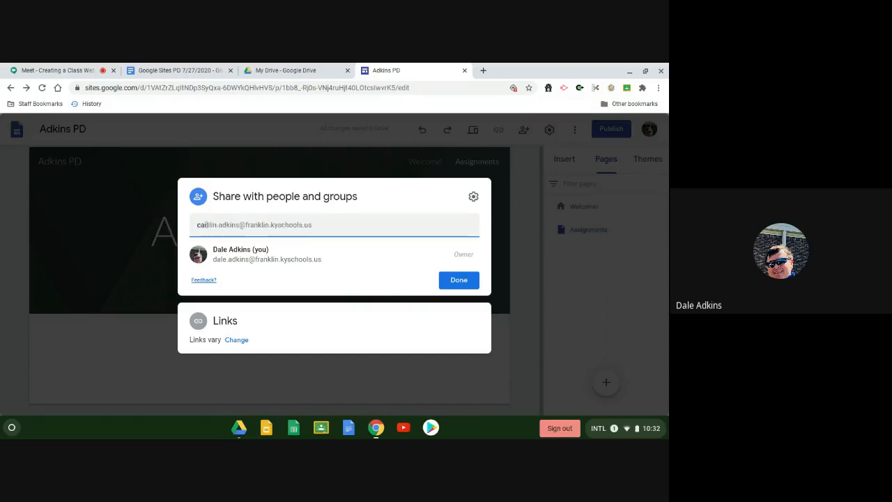
text(tli)
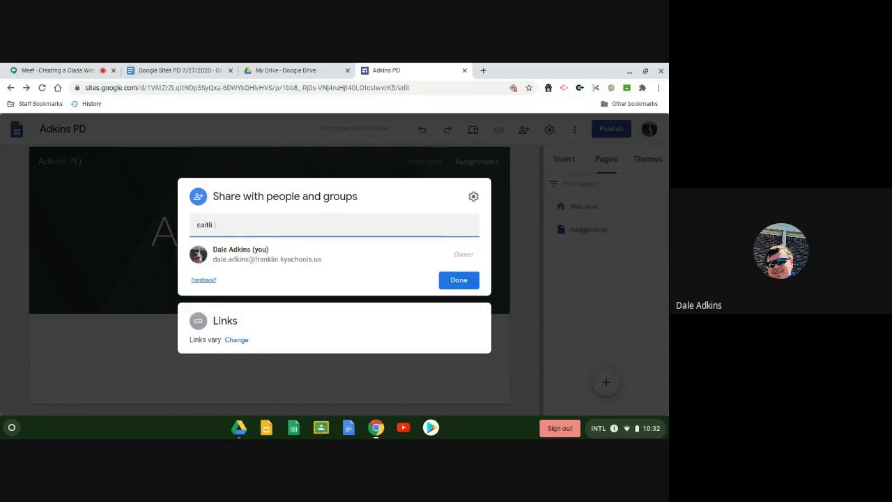
text(n)
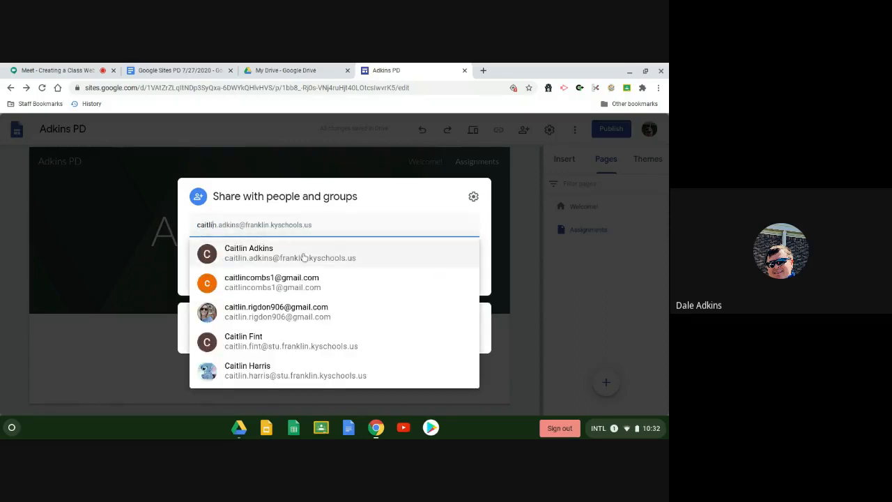
click(303, 257)
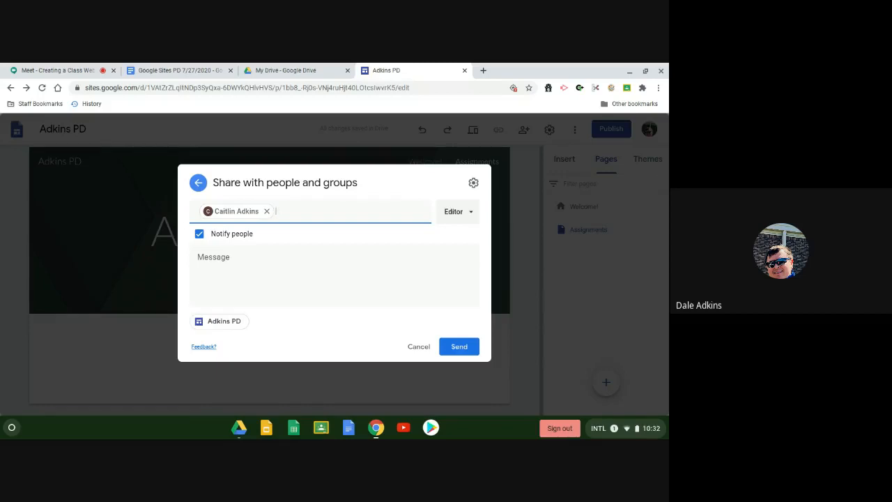
click(471, 213)
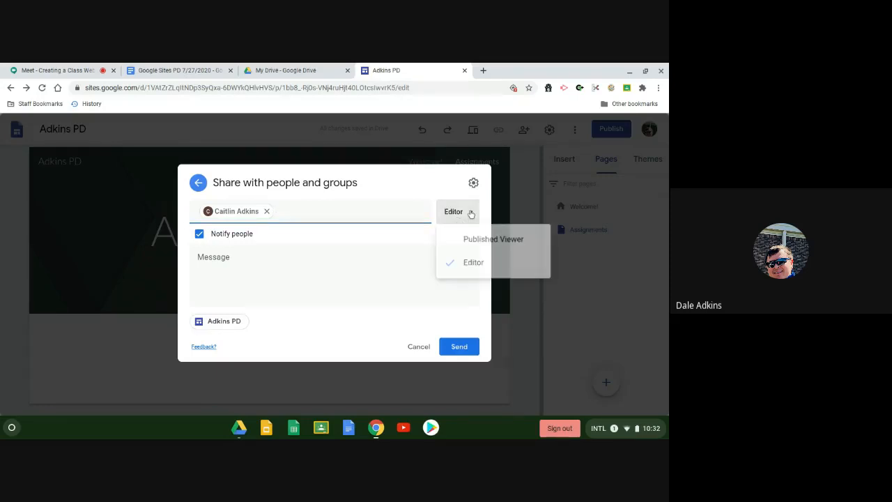
click(483, 248)
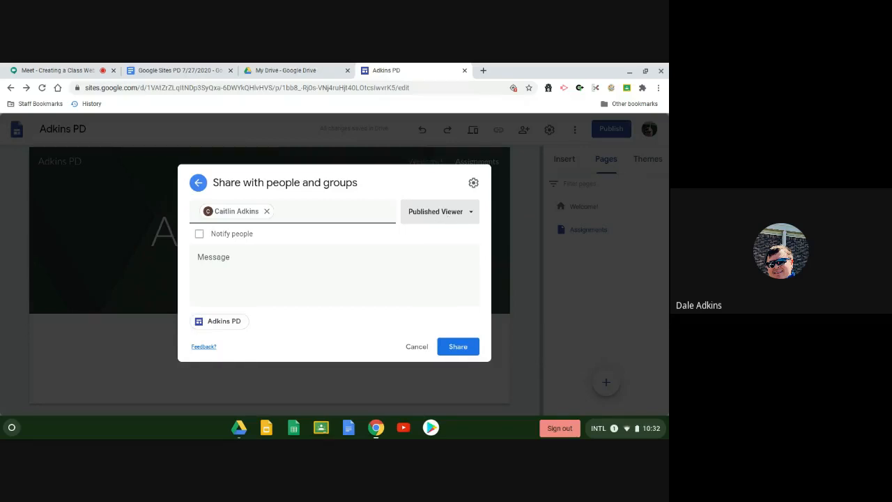
click(417, 347)
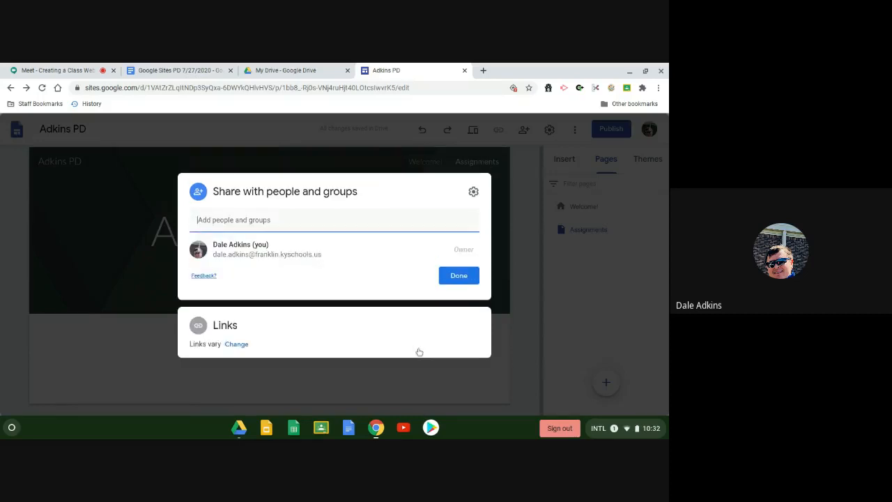
Review the link access for the draft and the published site, and close the sharing settings
click(237, 341)
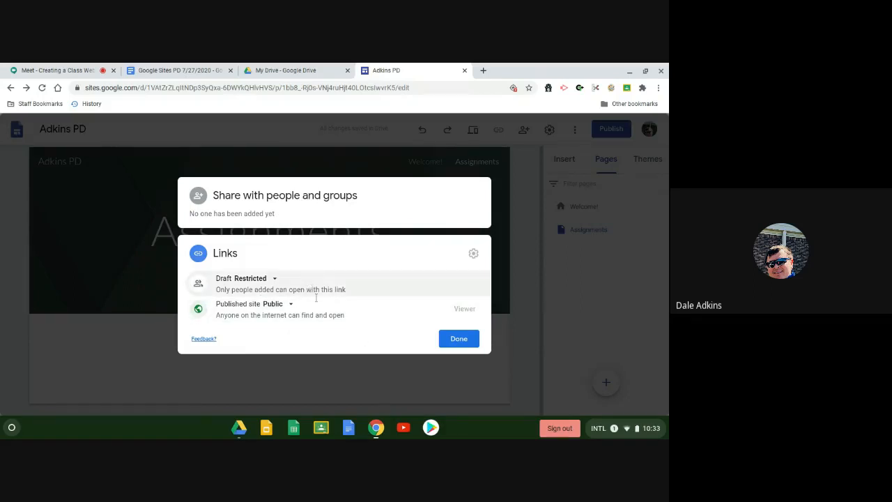
click(455, 343)
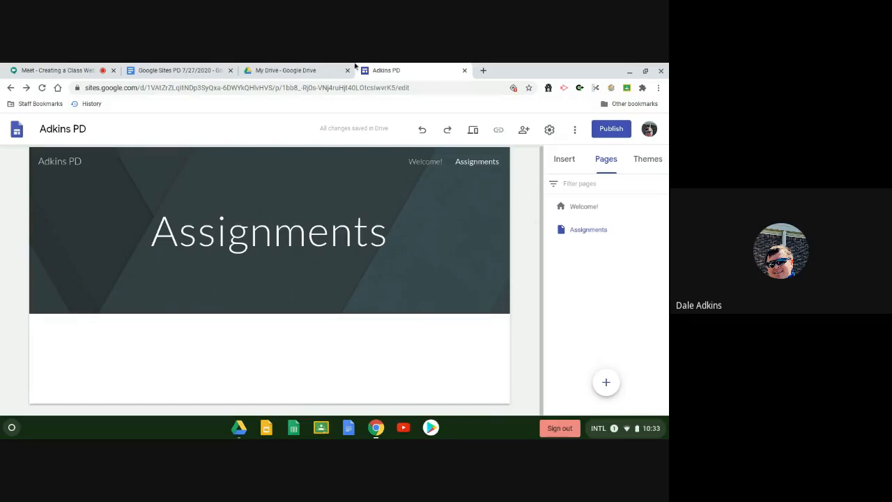
Check the Google Meet chat for participants' questions, and insert a table of contents on the site's Assignments page
click(72, 69)
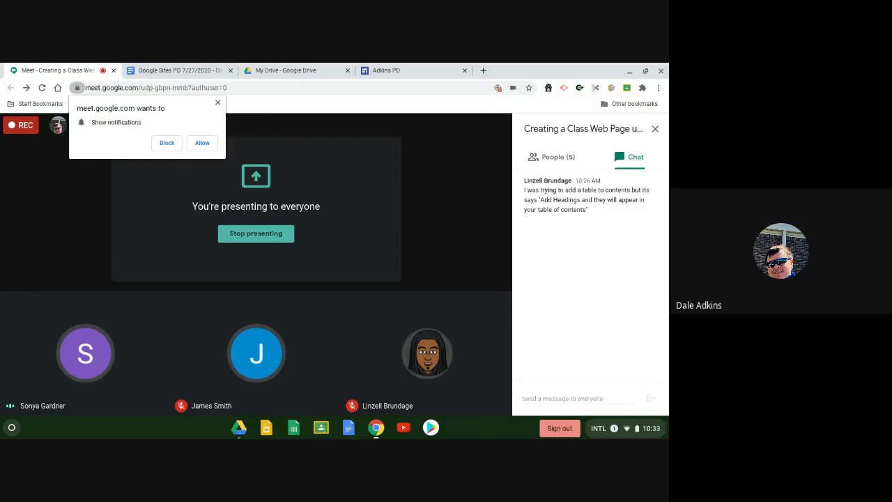
click(411, 72)
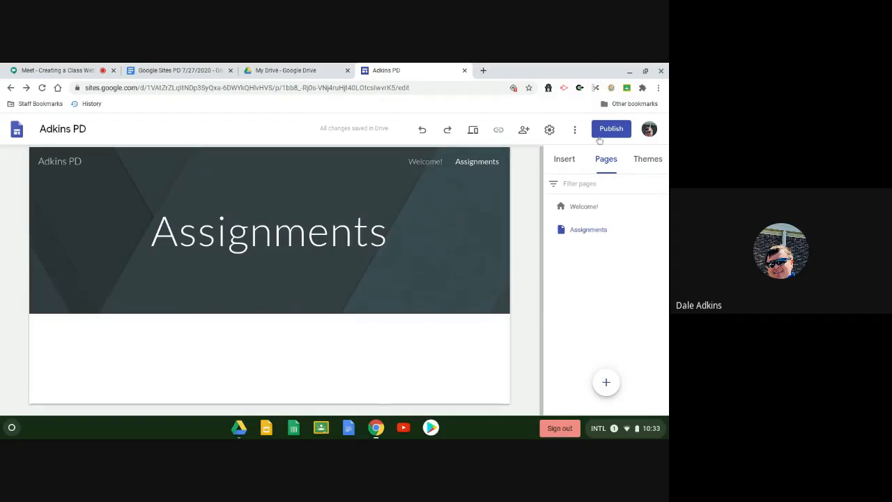
click(565, 162)
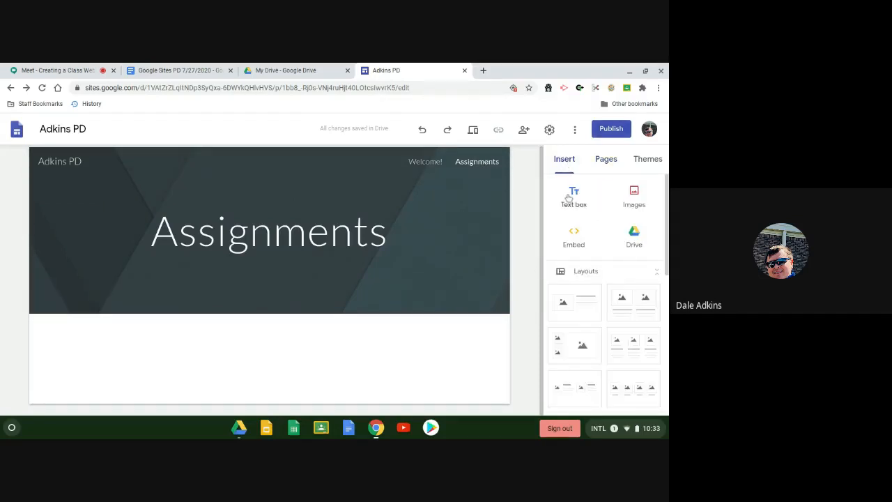
scroll(663, 259, down, 2)
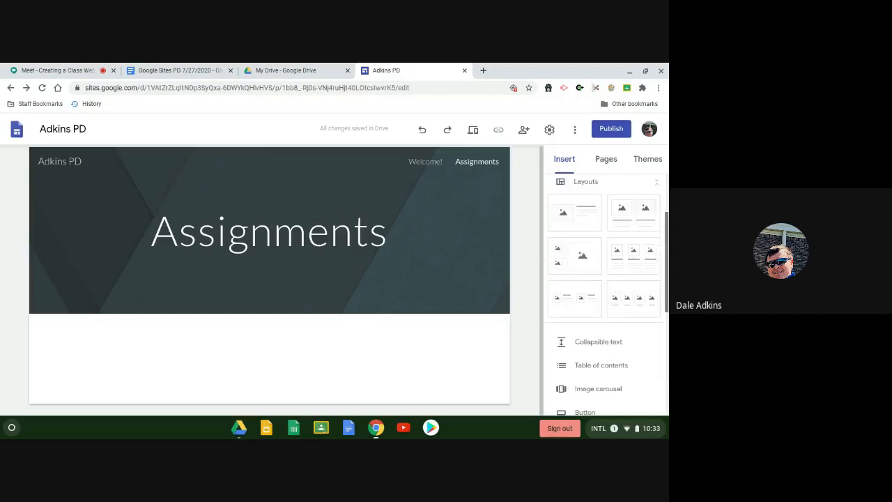
scroll(606, 293, down, 2)
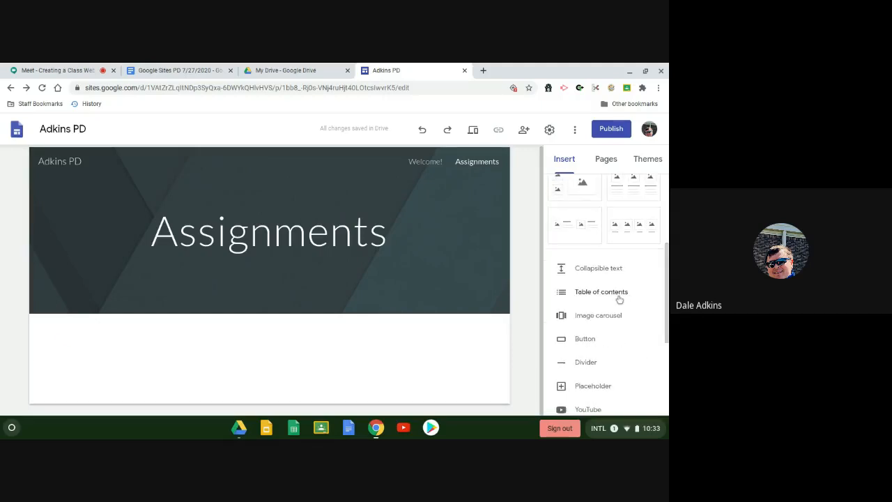
click(619, 299)
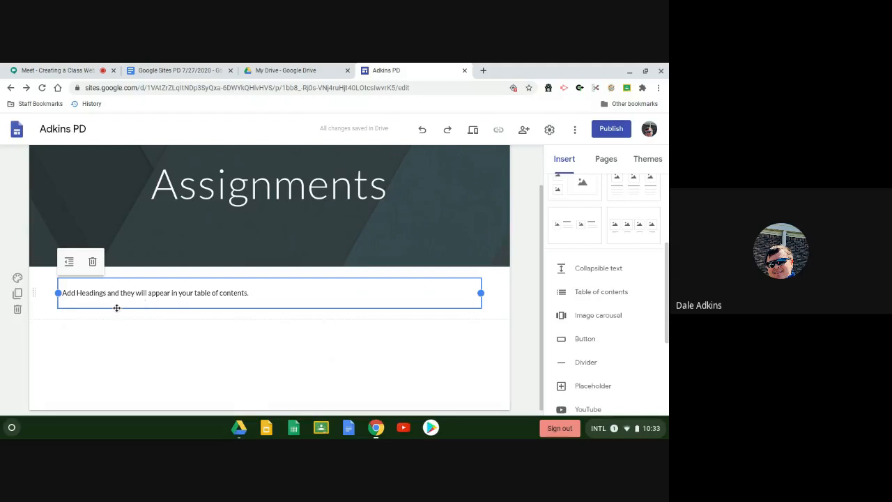
View the Welcome! page and the available insert elements, and return to the Assignments page
click(605, 166)
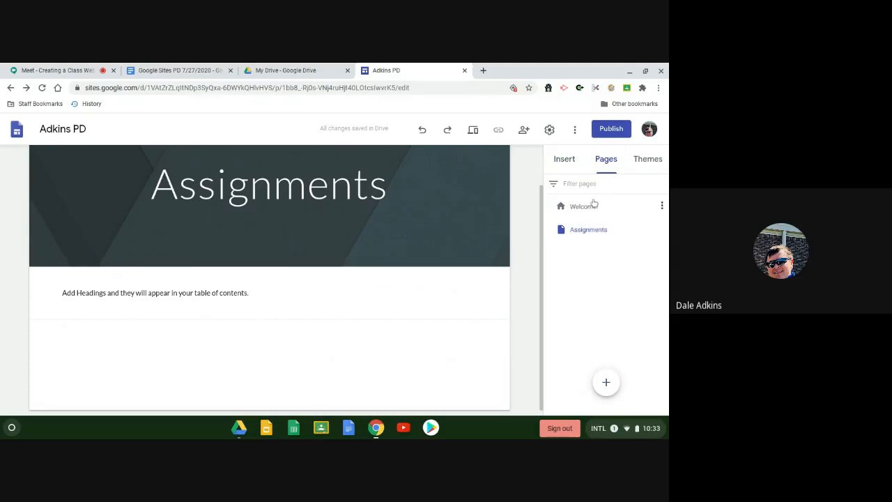
click(578, 215)
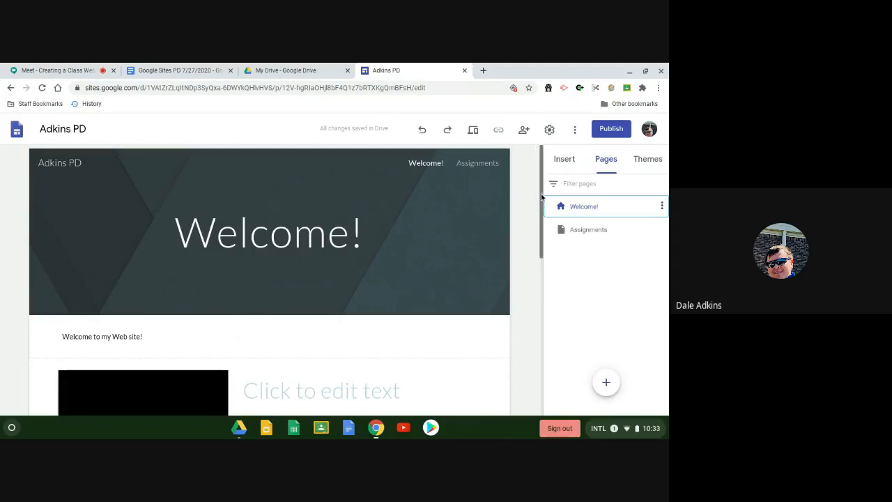
mouse_move(541, 198)
mouse_down()
mouse_move(536, 349)
mouse_move(539, 196)
mouse_up()
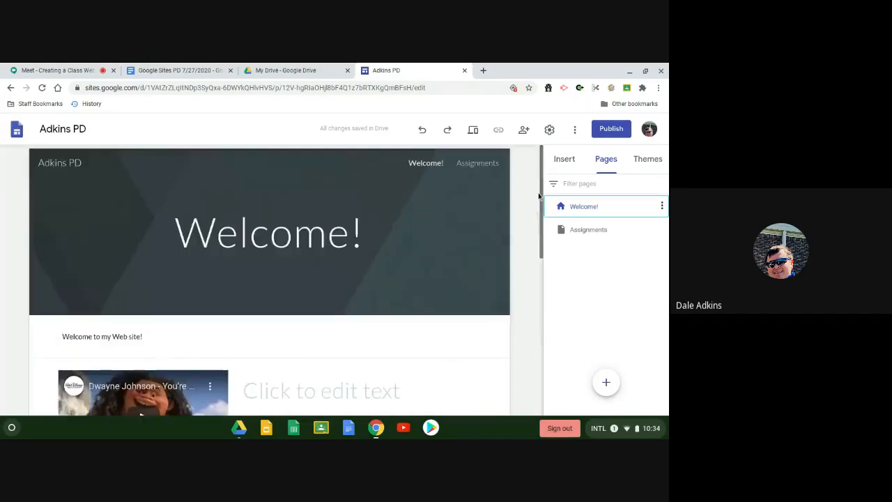
click(564, 161)
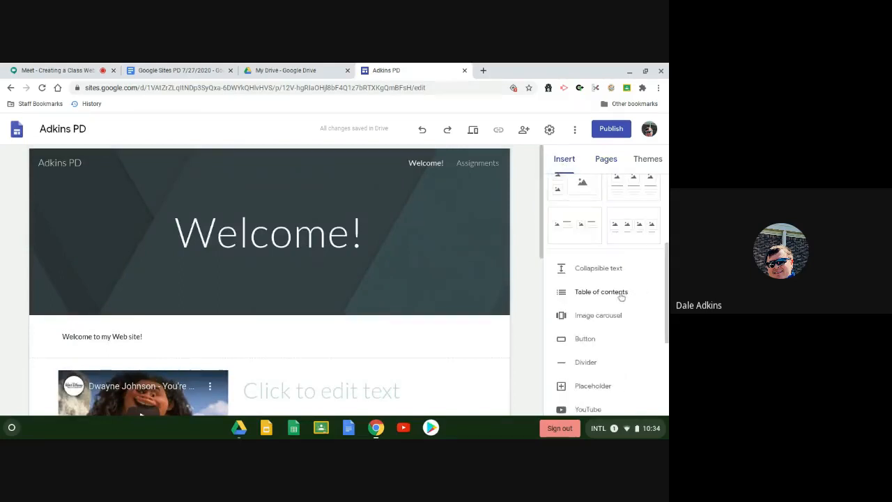
click(474, 166)
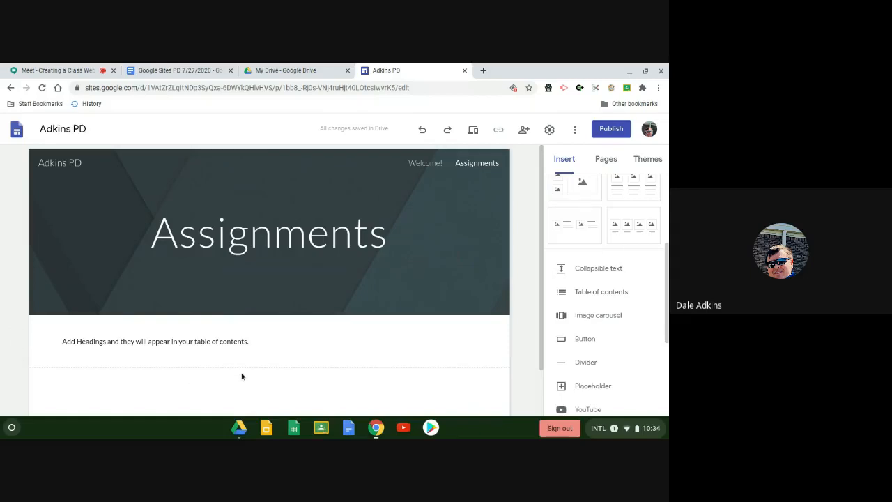
Delete the table of contents from the Assignments page, and check the Google Meet chat before returning to the site
click(246, 346)
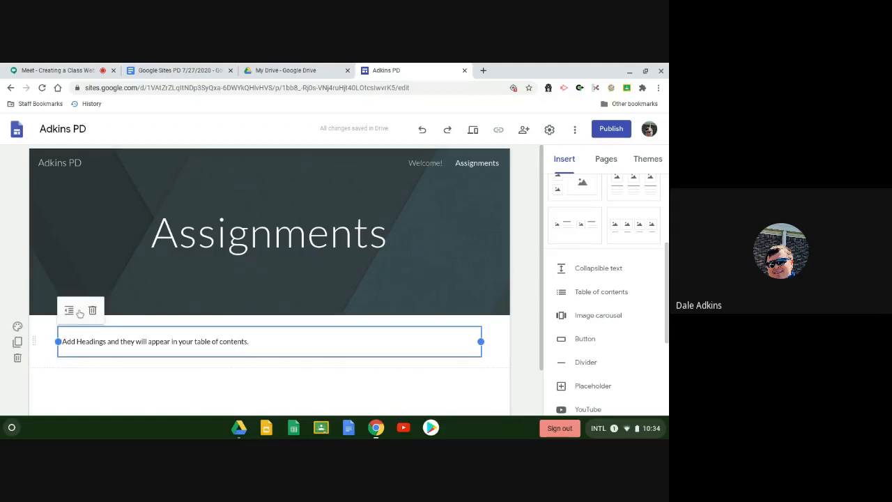
click(93, 311)
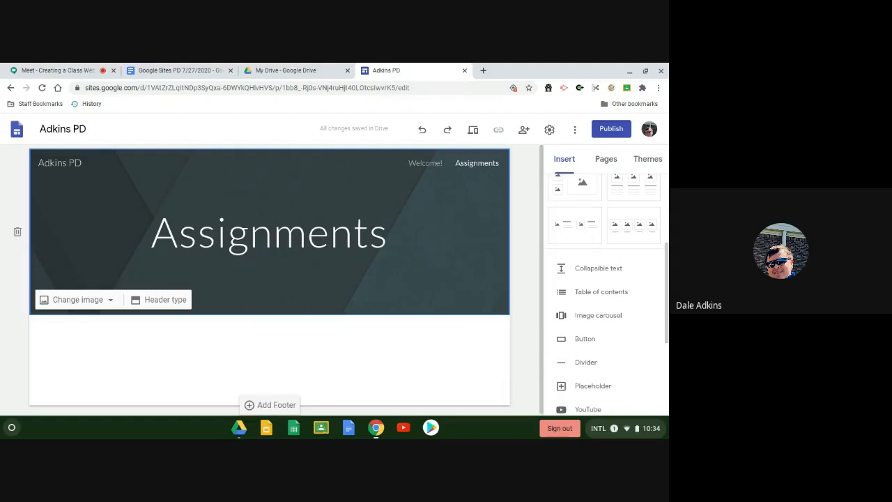
click(59, 70)
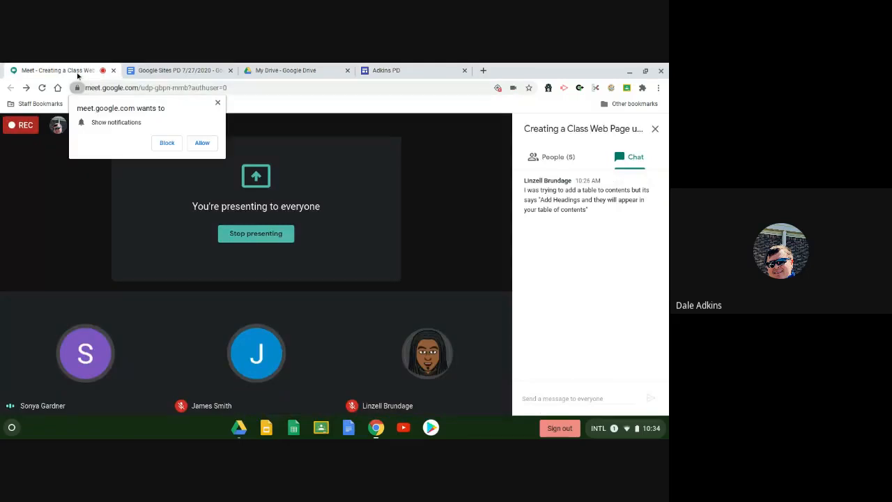
click(392, 73)
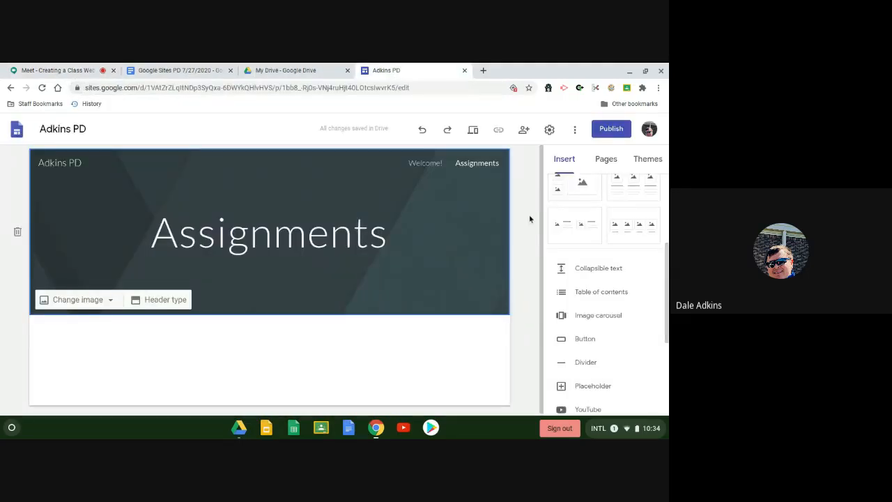
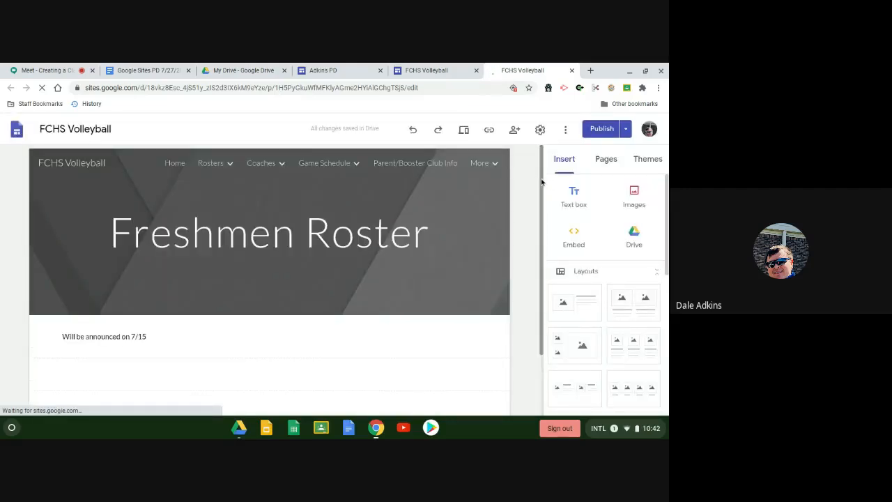
Review the embedded roster table on the FCHS Volleyball site's Freshmen Roster page, and check the Google Meet chat
drag(541, 184, 542, 271)
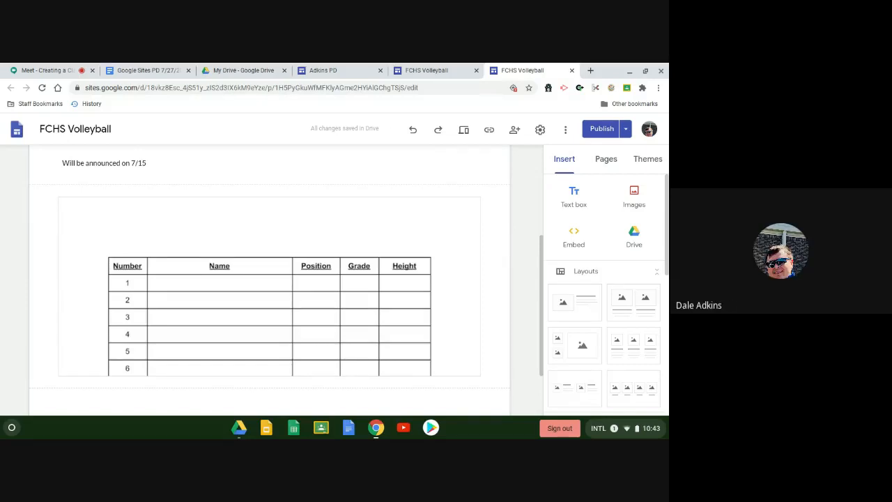
click(36, 70)
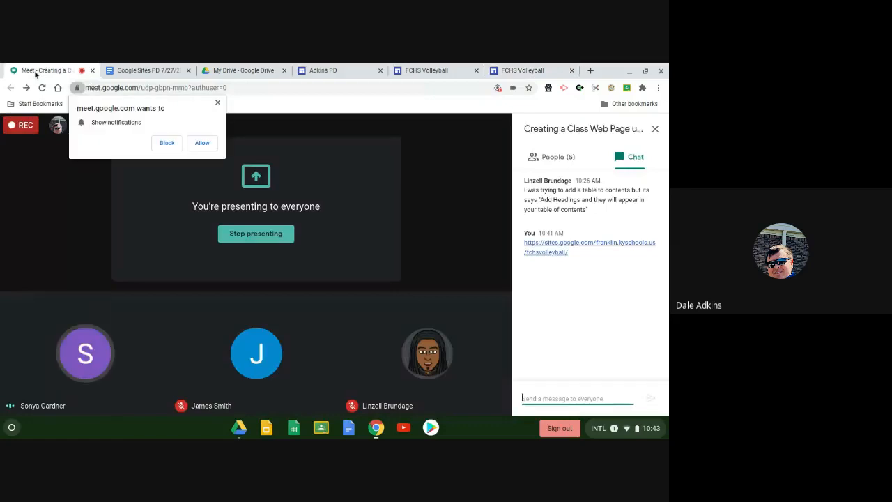
click(511, 72)
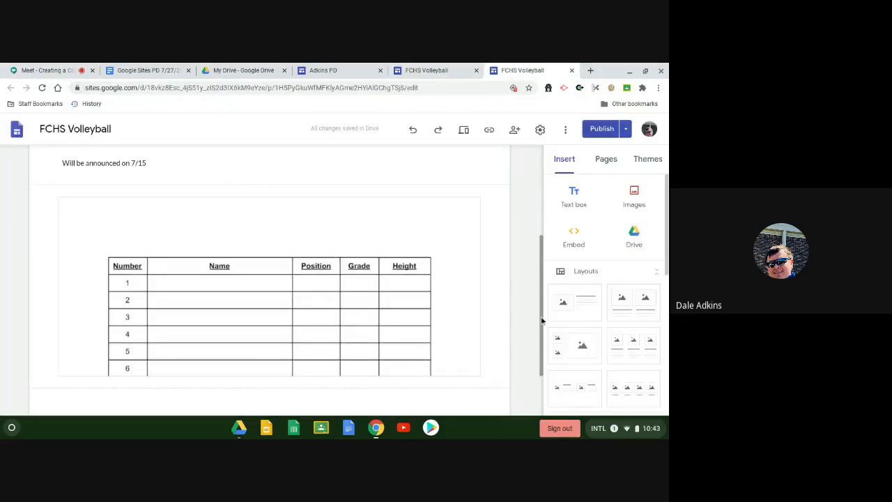
drag(542, 320, 552, 178)
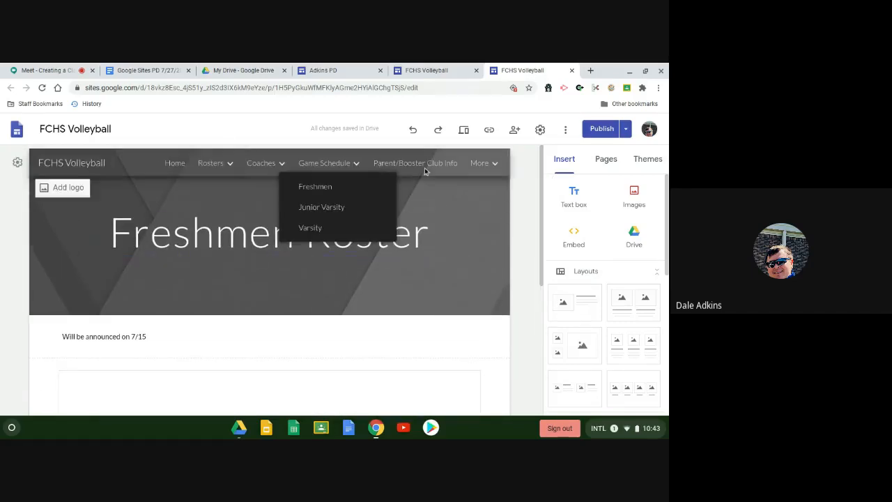
Go to the FCHS Volleyball site's Calendar page and examine the embedded Volleyball calendar
mouse_move(493, 165)
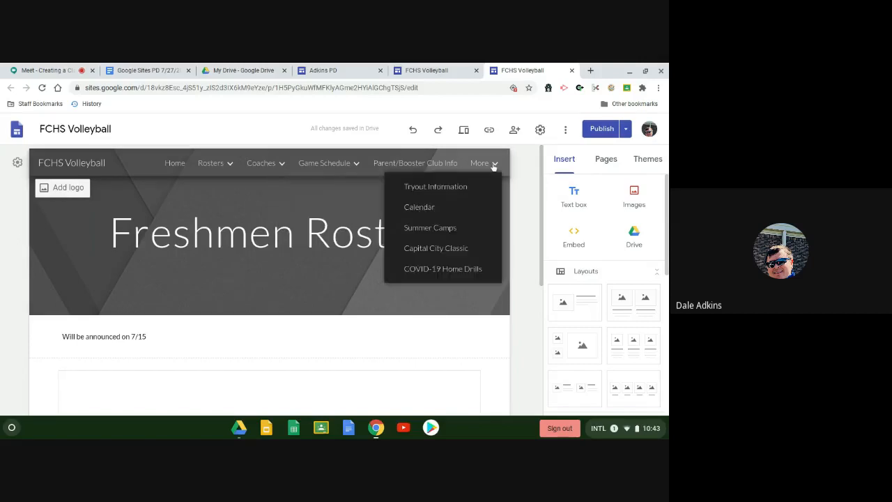
click(419, 208)
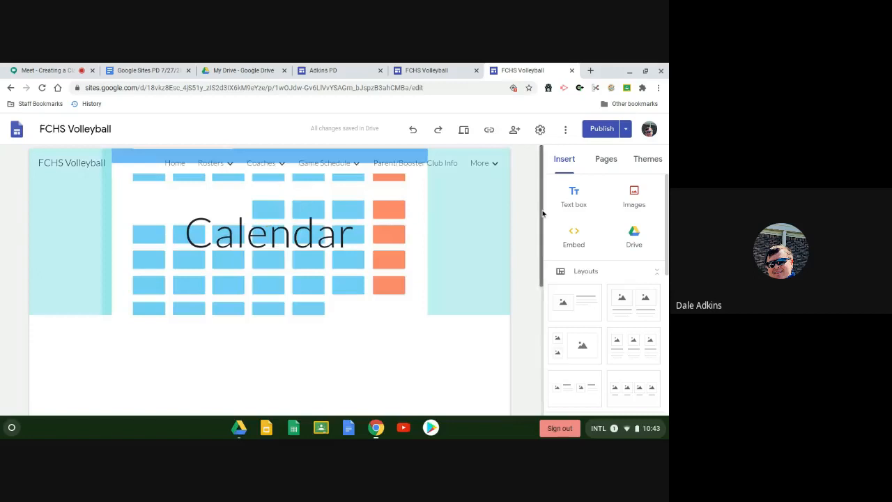
drag(543, 213, 538, 303)
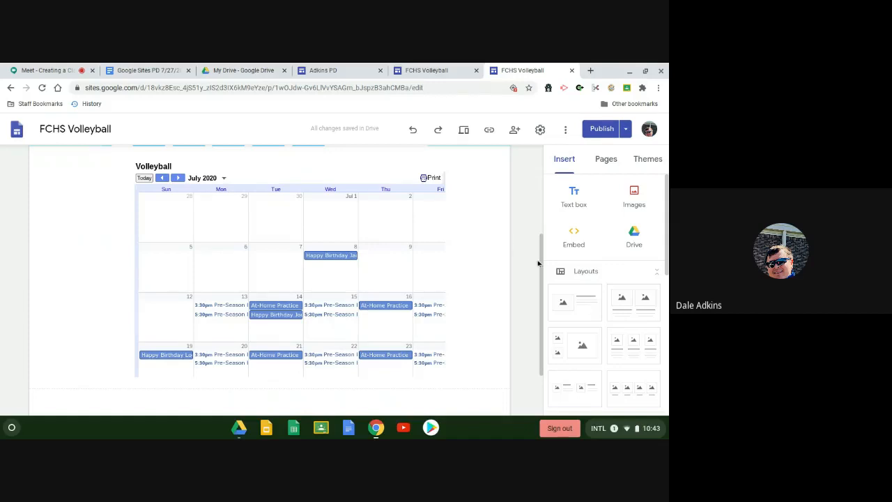
drag(540, 263, 544, 280)
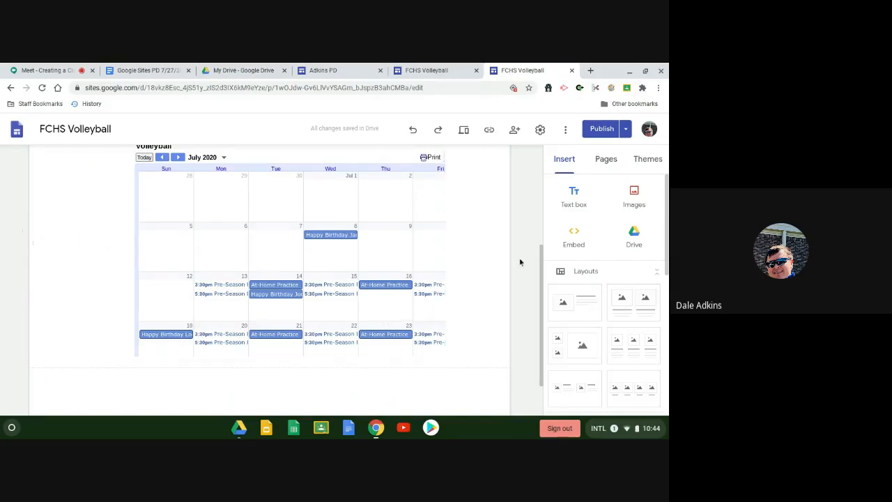
drag(542, 274, 544, 165)
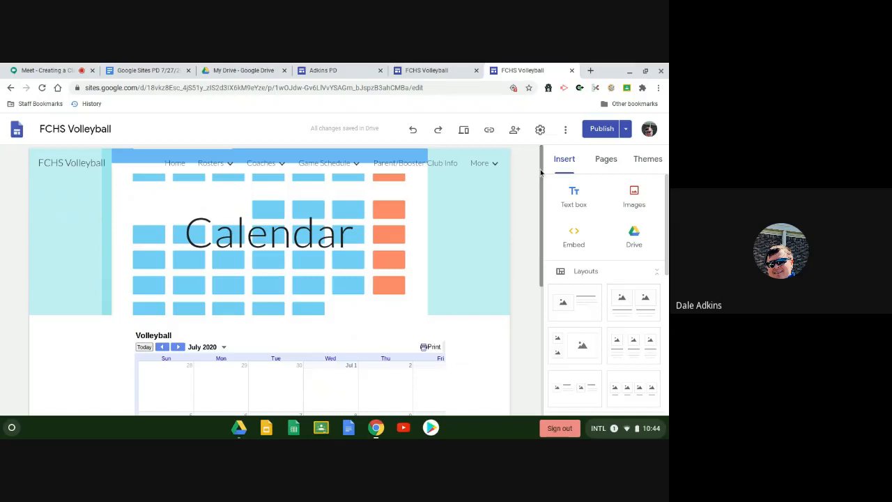
drag(541, 173, 541, 169)
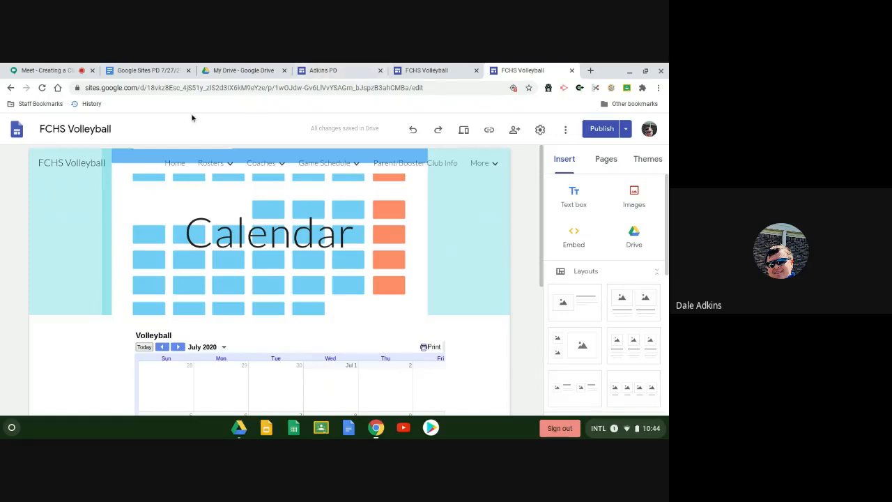
Switch to the Google Meet call and allow it to show notifications
click(45, 69)
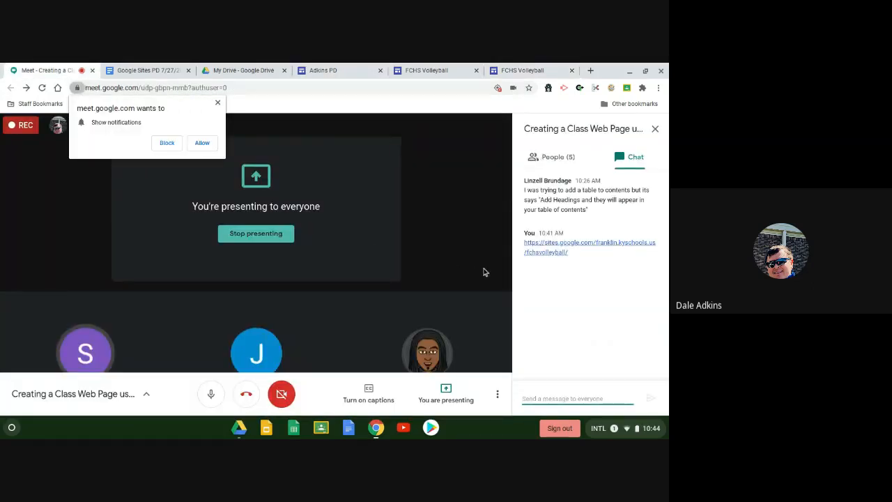
click(199, 143)
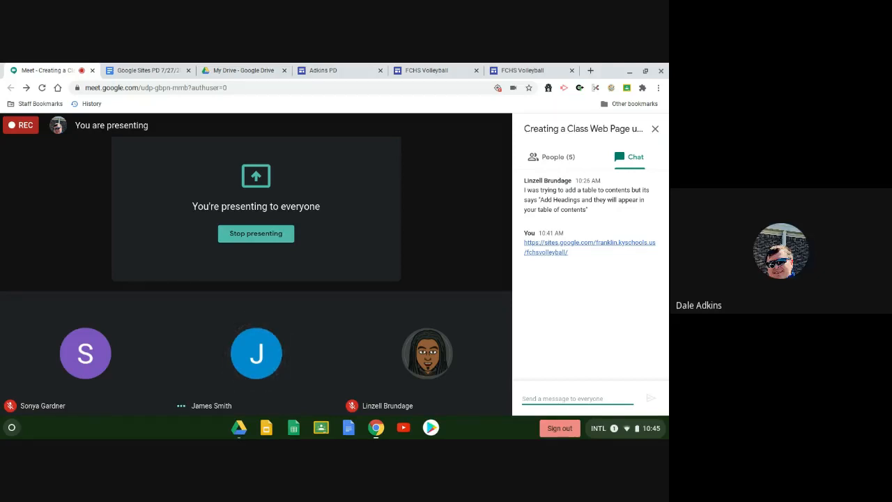
mouse_move(3, 266)
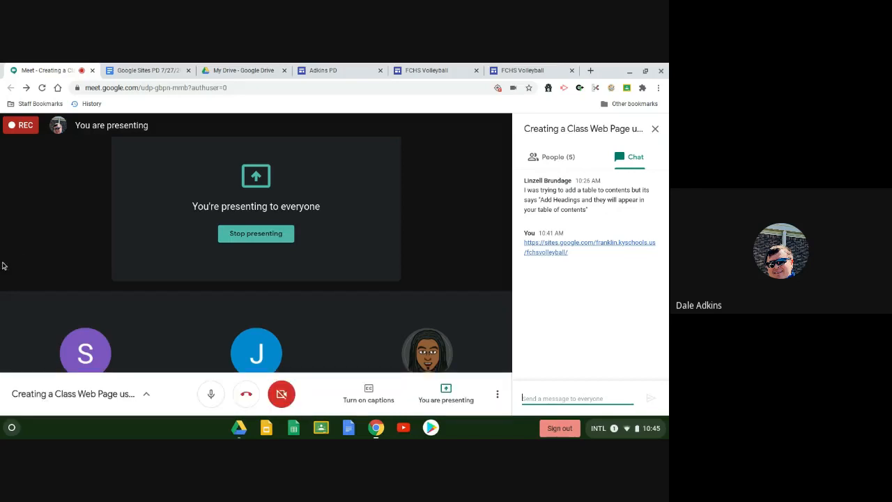
View the meeting's participant list and stop presenting the screen
click(565, 156)
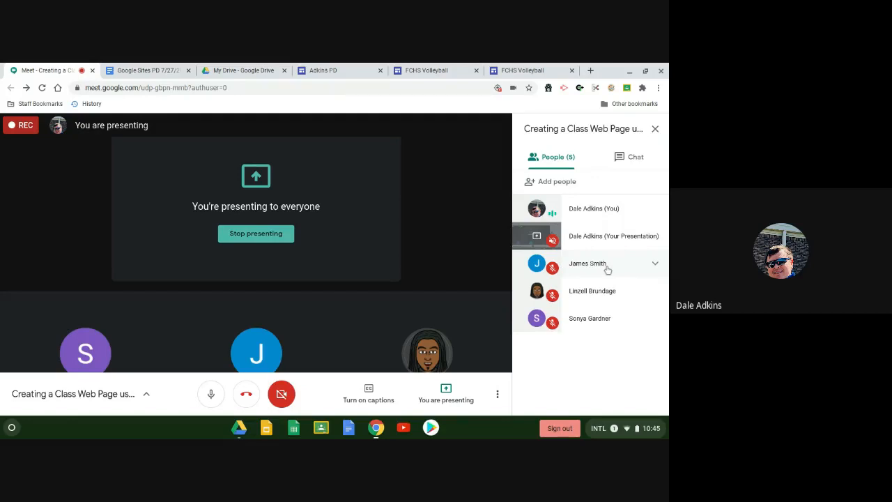
click(457, 393)
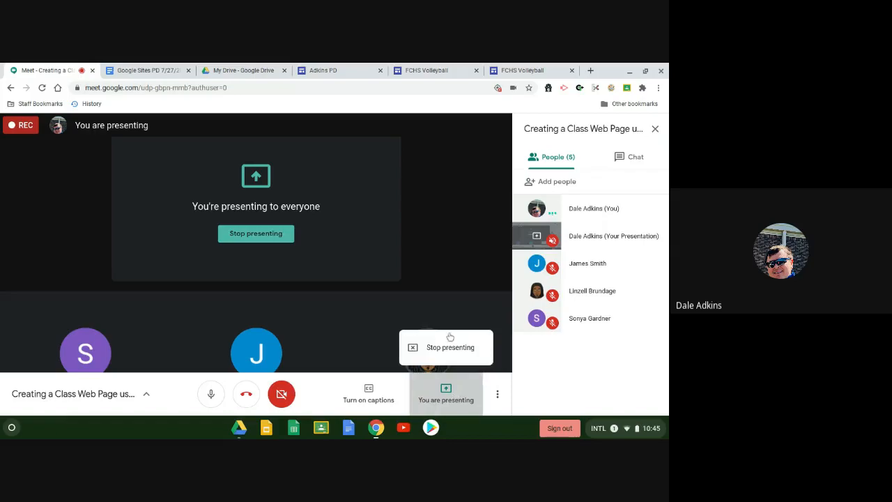
click(447, 346)
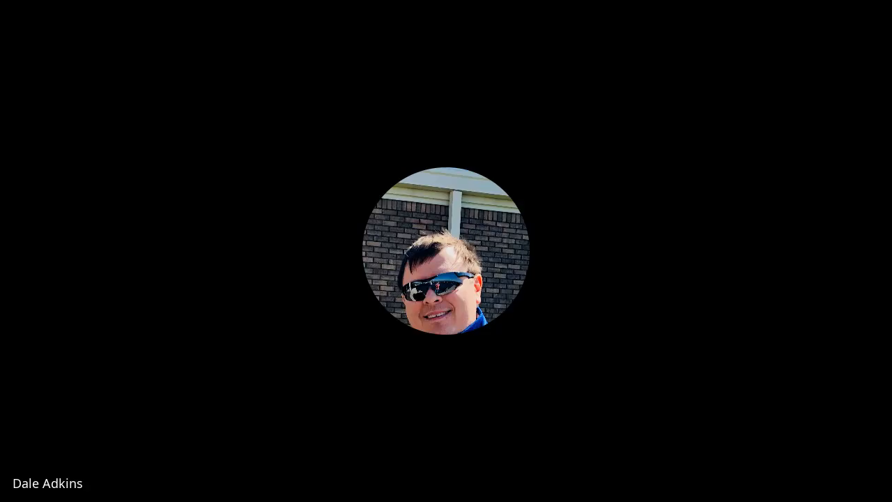